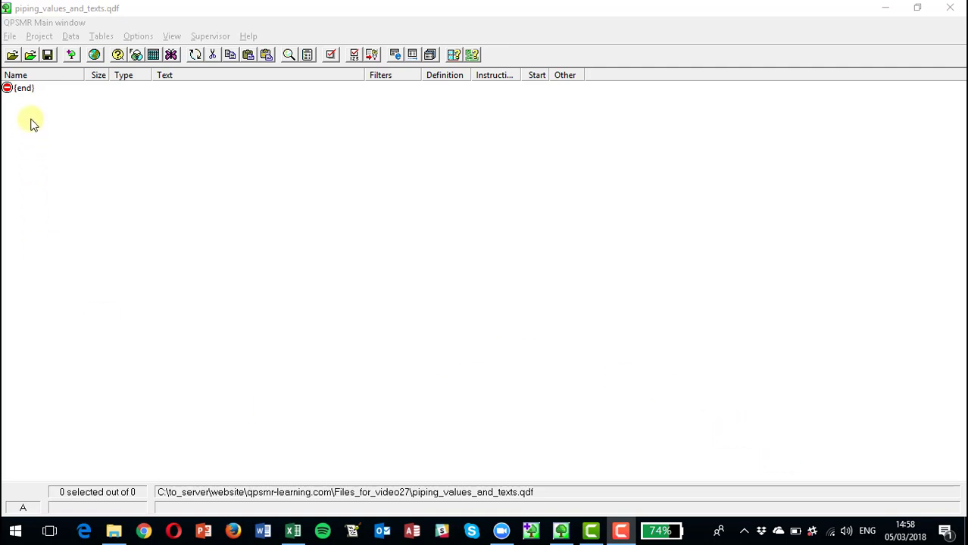
Insert single-coded question Q1 with the text 'What is your favourite brand'.
click(38, 36)
mouse_move(84, 73)
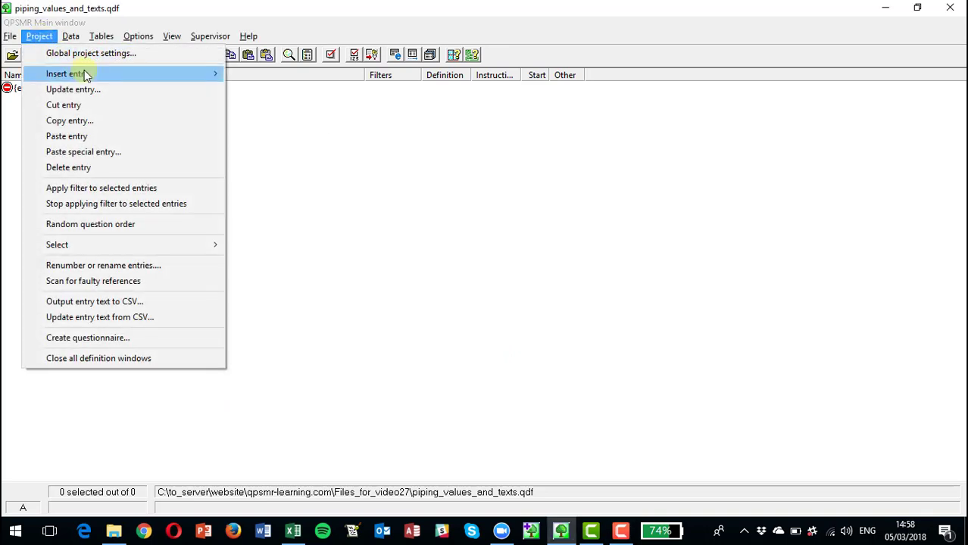
click(269, 74)
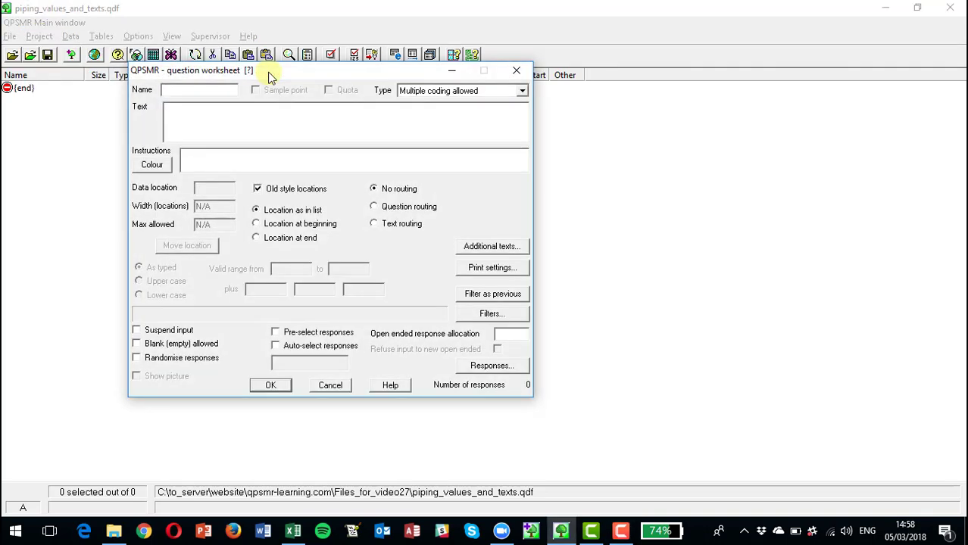
text(Q1)
click(421, 92)
click(415, 101)
click(291, 119)
text(What is your favourite brand?)
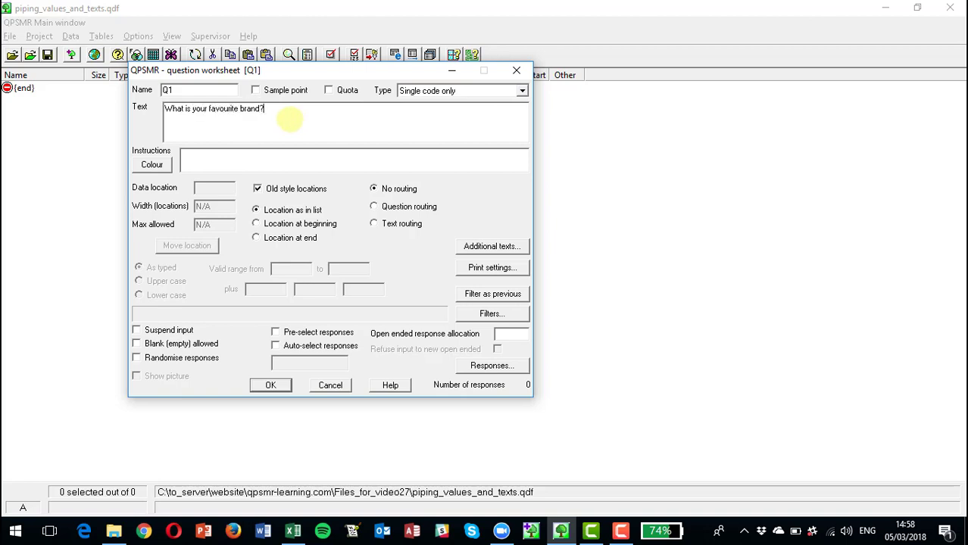
Give Q1 responses Brand A, Brand B, Brand C and Brand D, and save it.
click(486, 367)
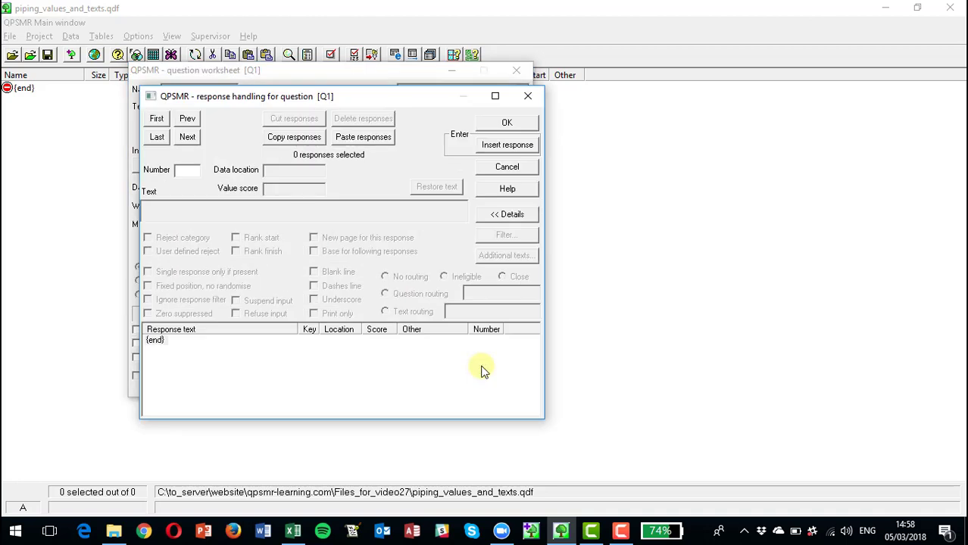
key(Return)
text(Brn)
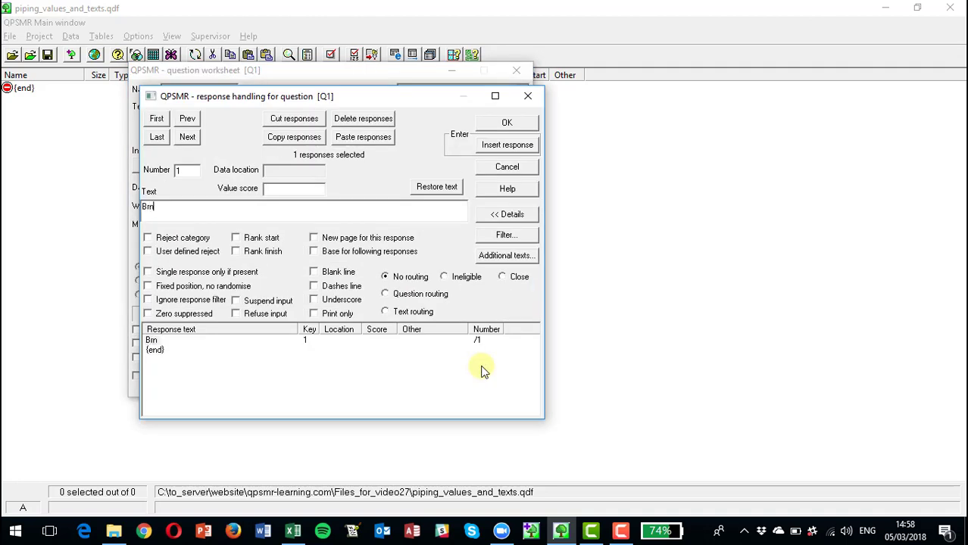
text(nd A)
key(Return)
text(Brand B)
key(Return)
text(Brand )
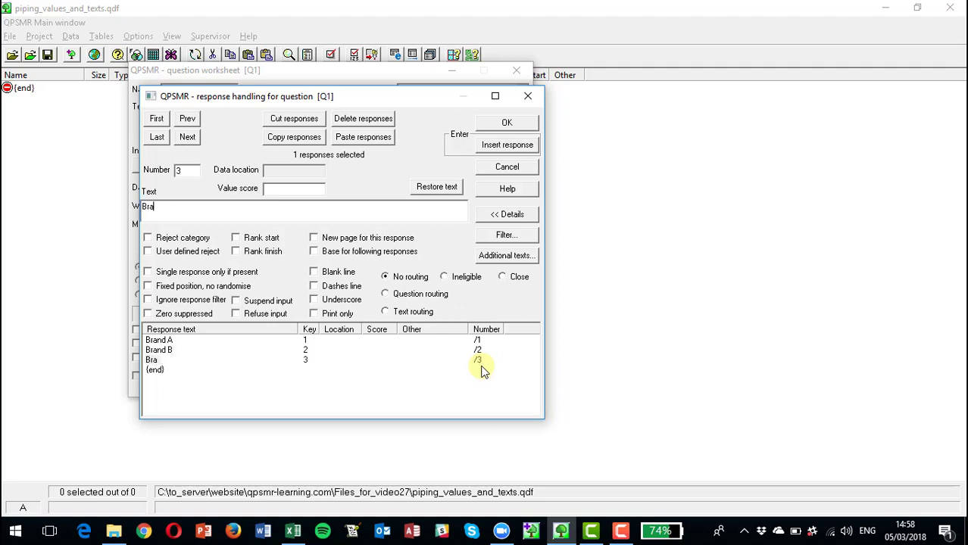
text(C)
key(Return)
text(Brand D)
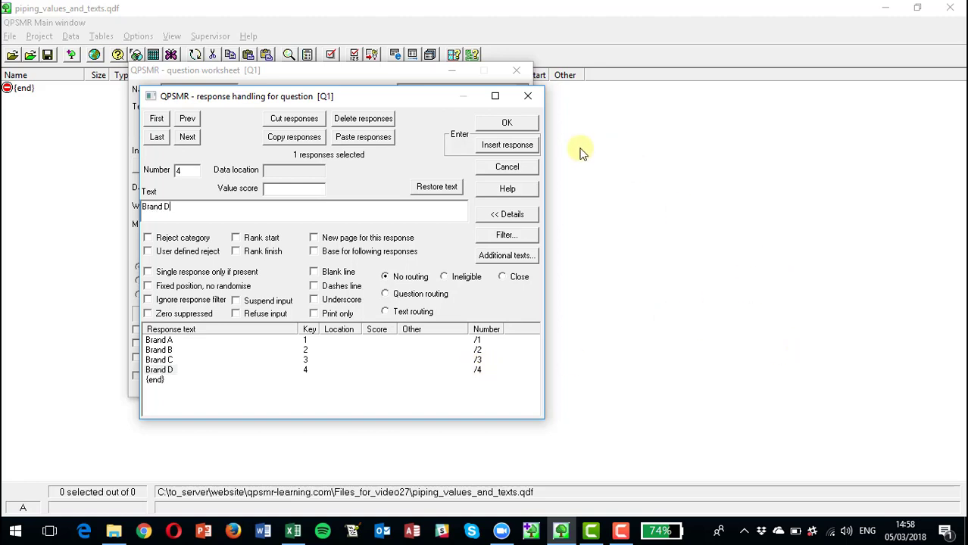
click(501, 124)
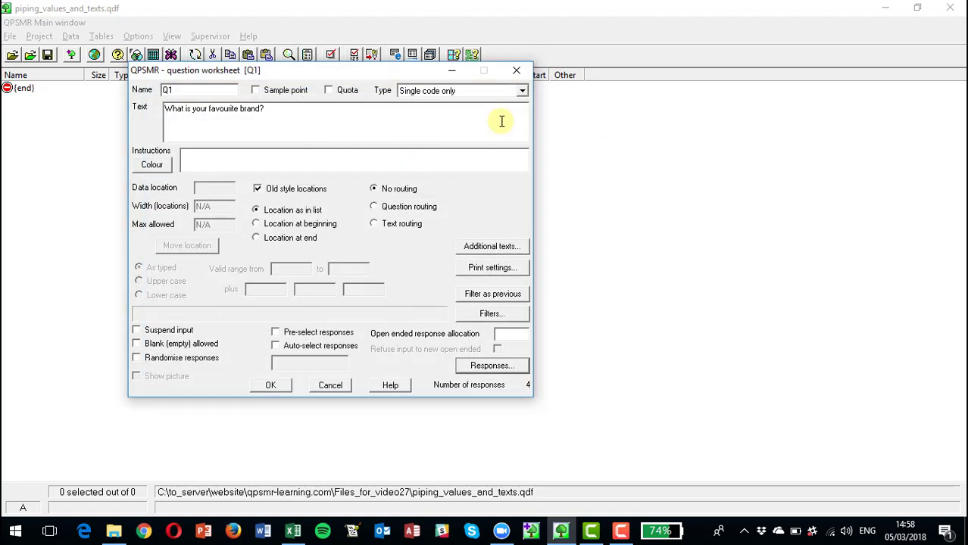
click(271, 386)
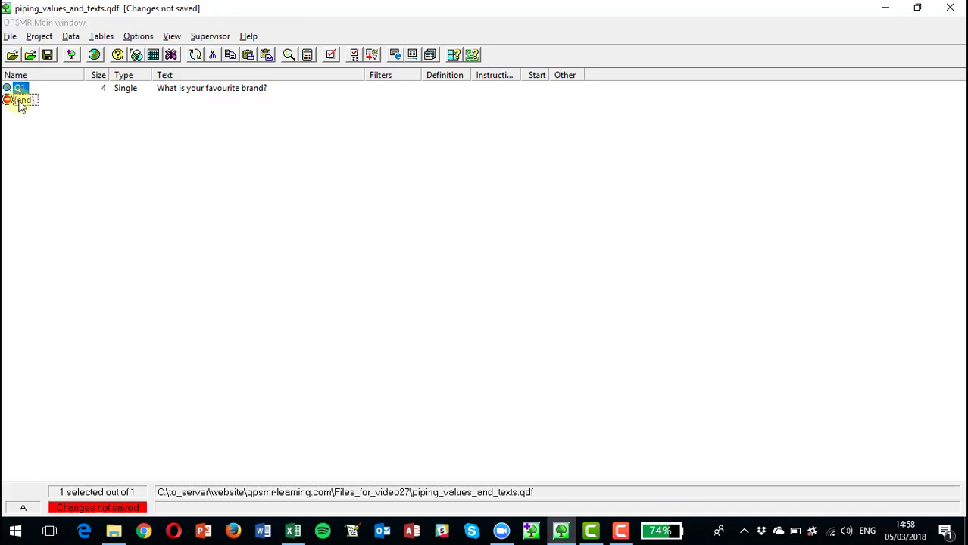
Insert question Q2 with the piped text 'Why is [q1] your favourite brand?'.
click(39, 36)
mouse_move(76, 73)
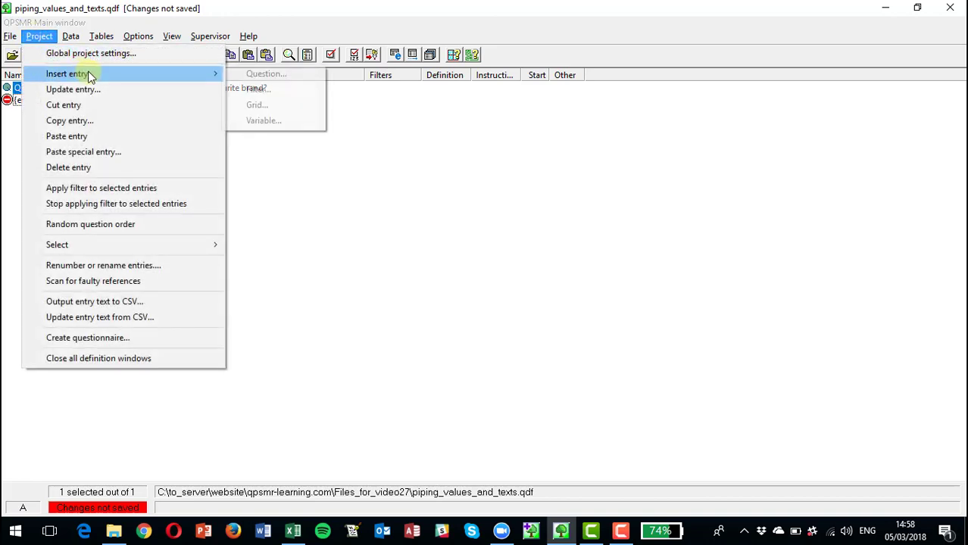
click(274, 75)
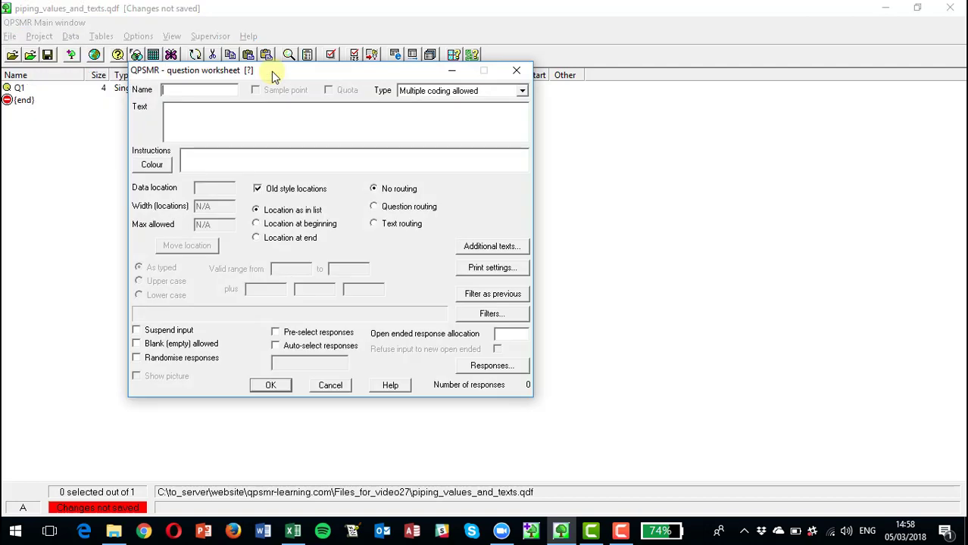
text(Q2)
key(Tab)
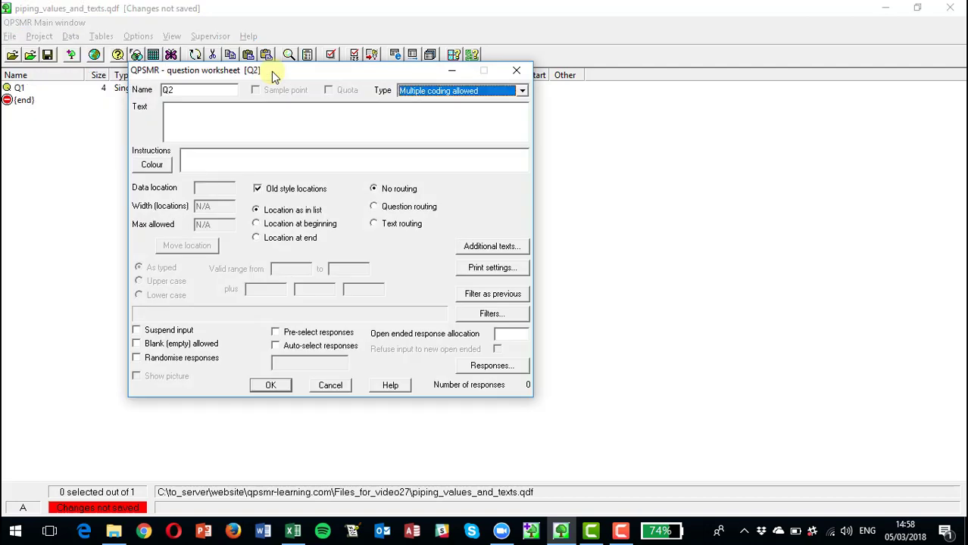
key(Tab)
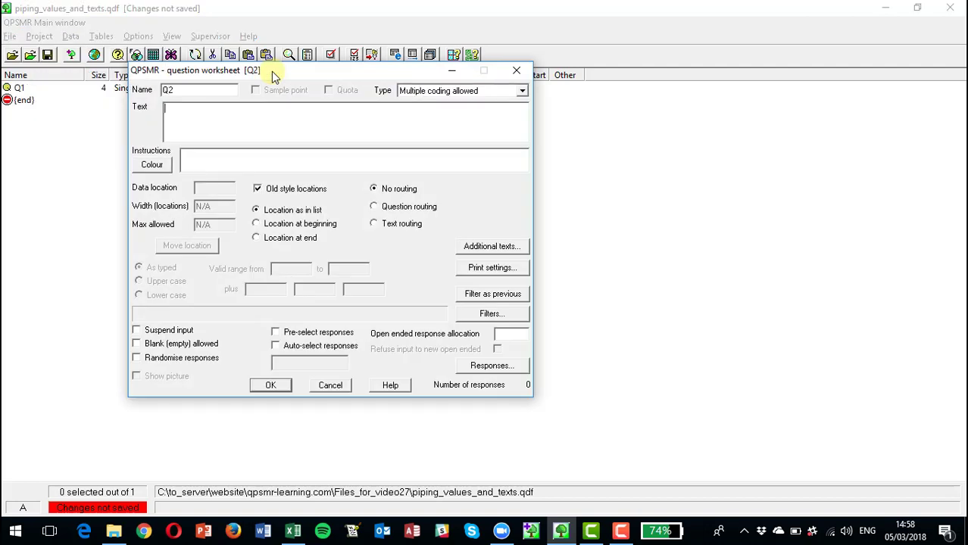
text(Wh)
key(BackSpace)
key(BackSpace)
text(Why)
key(BackSpace)
key(BackSpace)
text(hy is [q1])
text(your favourite )
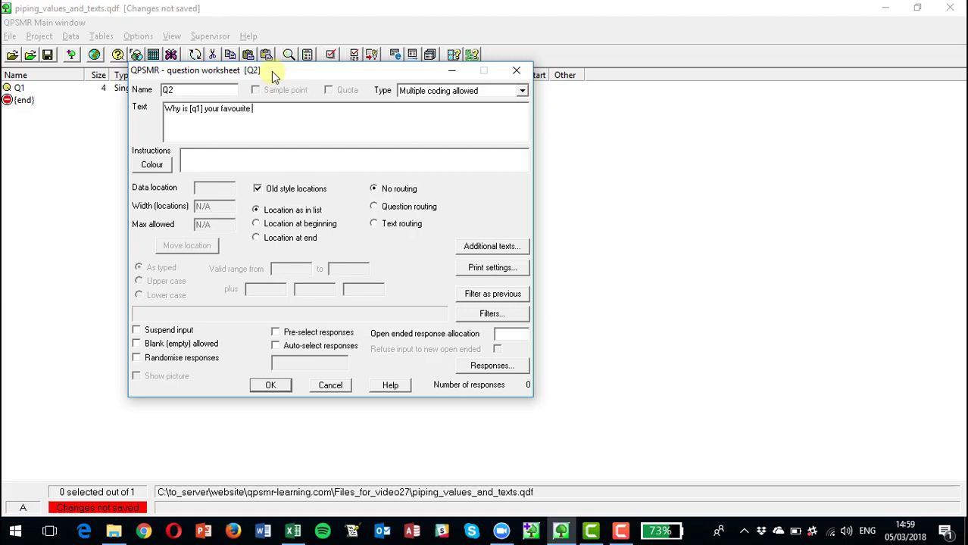
text(brand?)
Add Q2 responses Good value, Good quality, Easy to find, Best deals and Other, and save it.
click(498, 366)
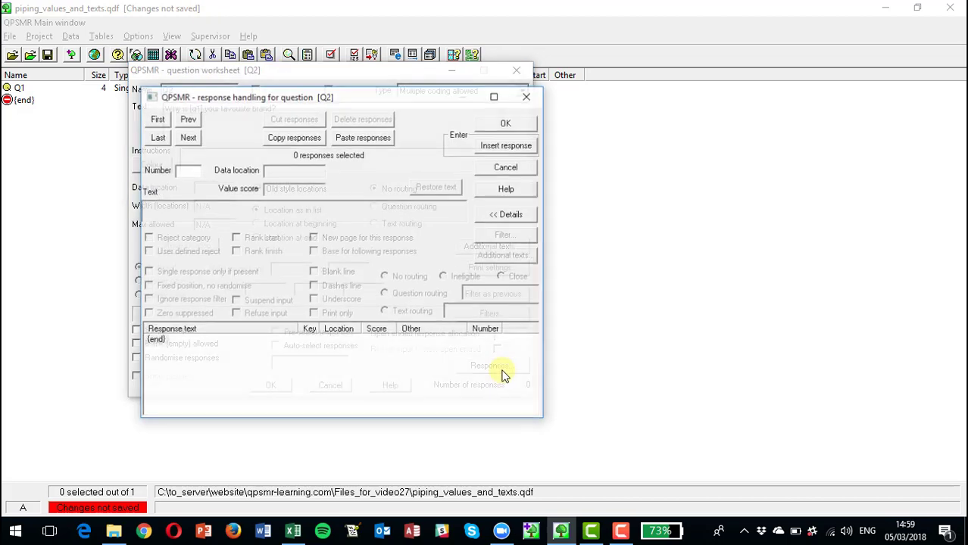
text(Good)
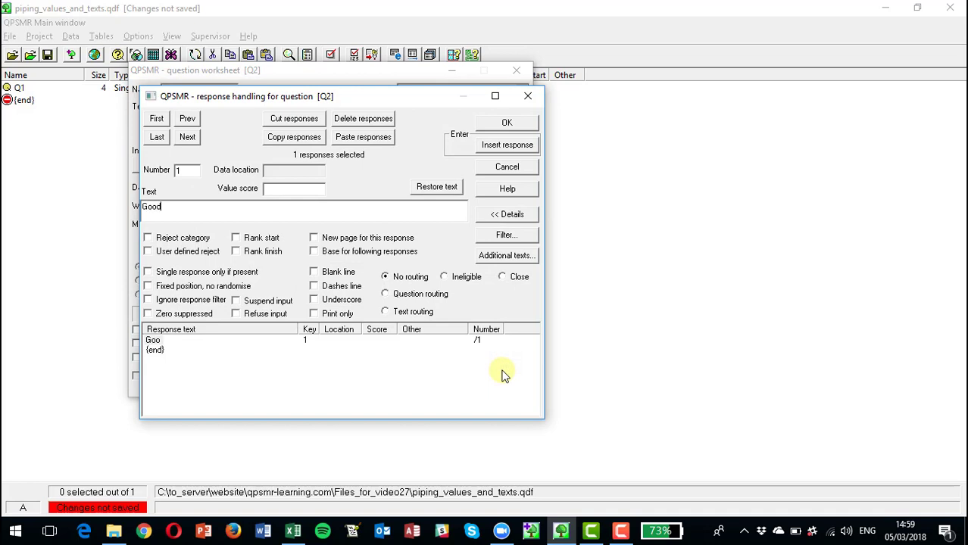
text( value)
key(Return)
text(Good quality)
key(Return)
text(Easy to)
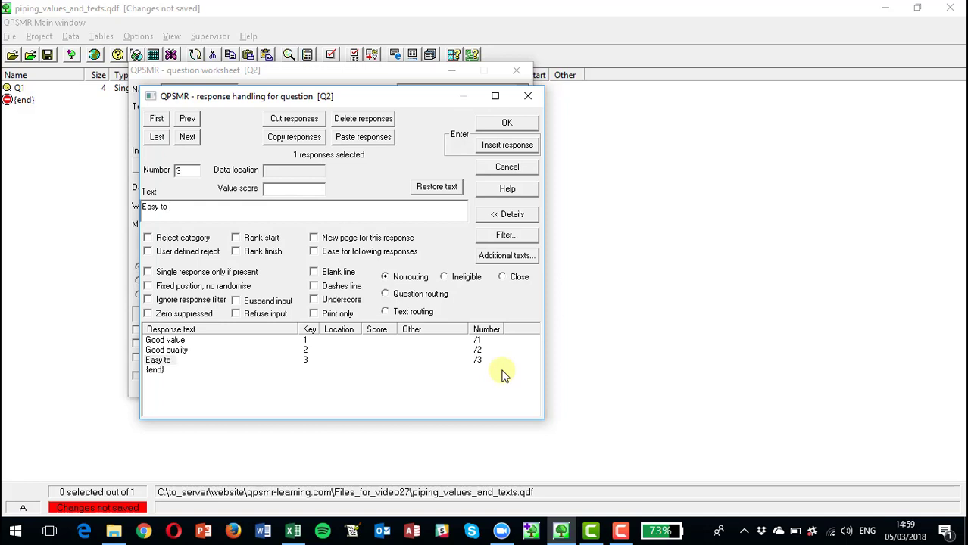
text( find)
key(Return)
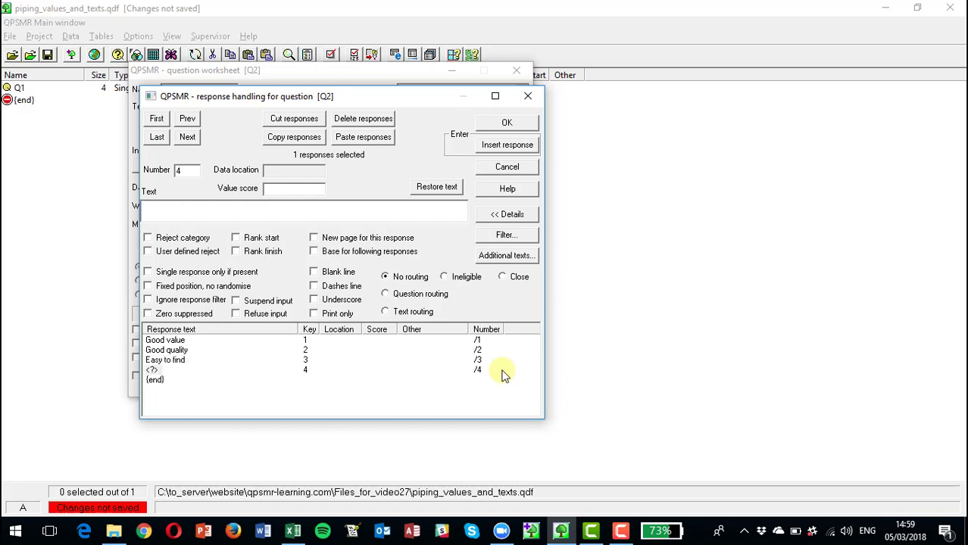
text(Best)
key(BackSpace)
text(deals)
key(Return)
text(Other)
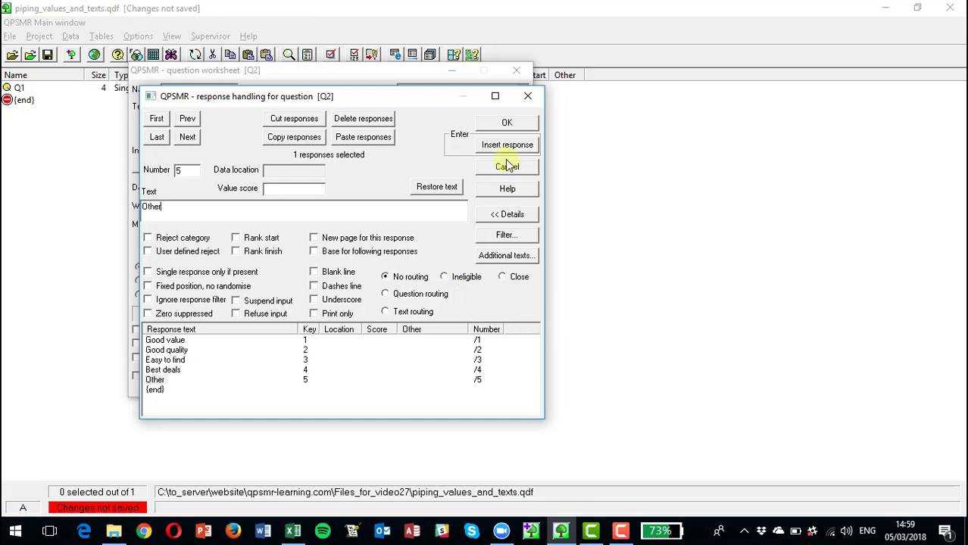
click(503, 122)
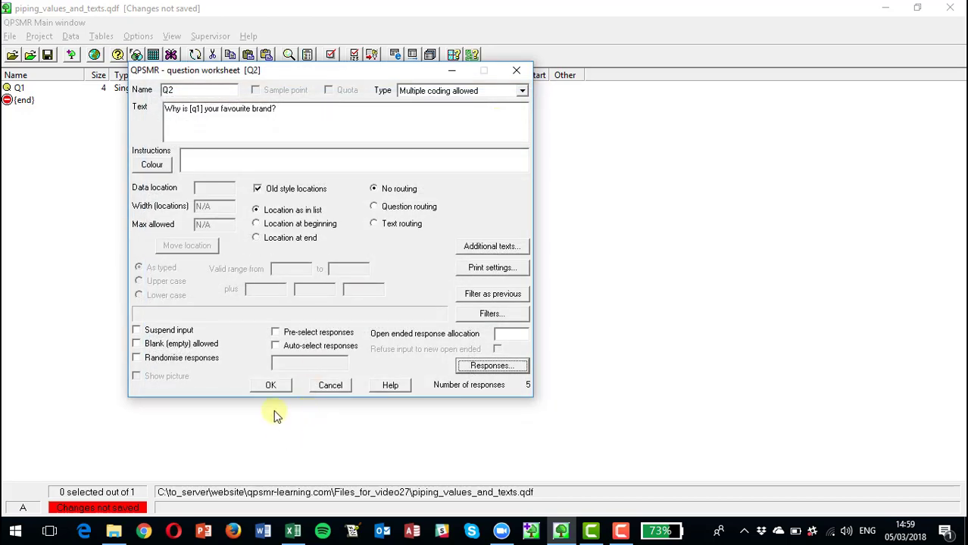
click(269, 385)
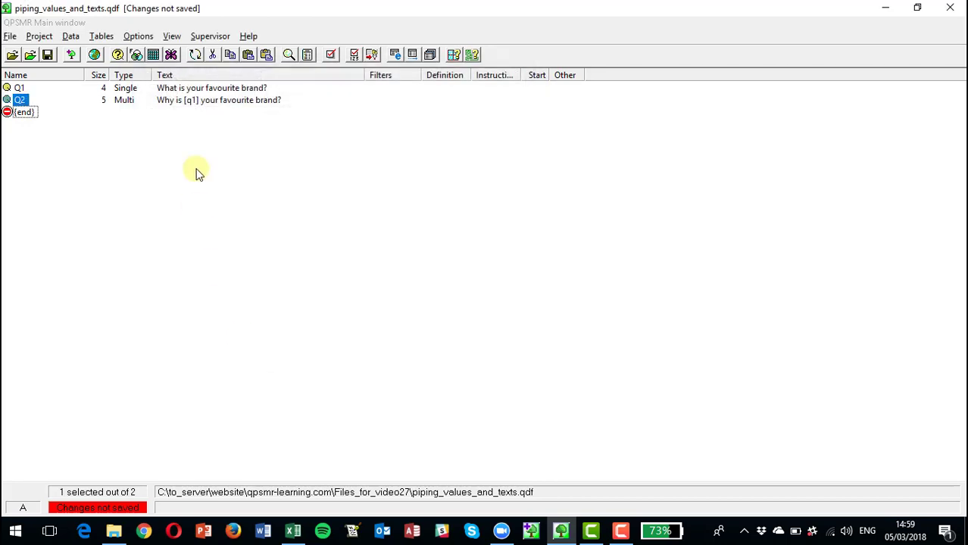
click(25, 114)
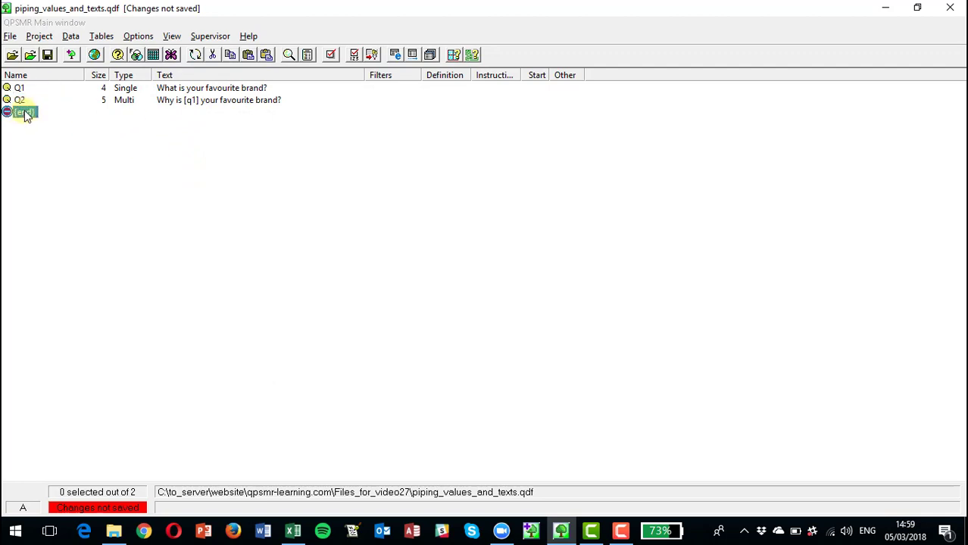
Create integer question Q3, 'How many loaves of bread do you buy each week?', width 2.
click(37, 37)
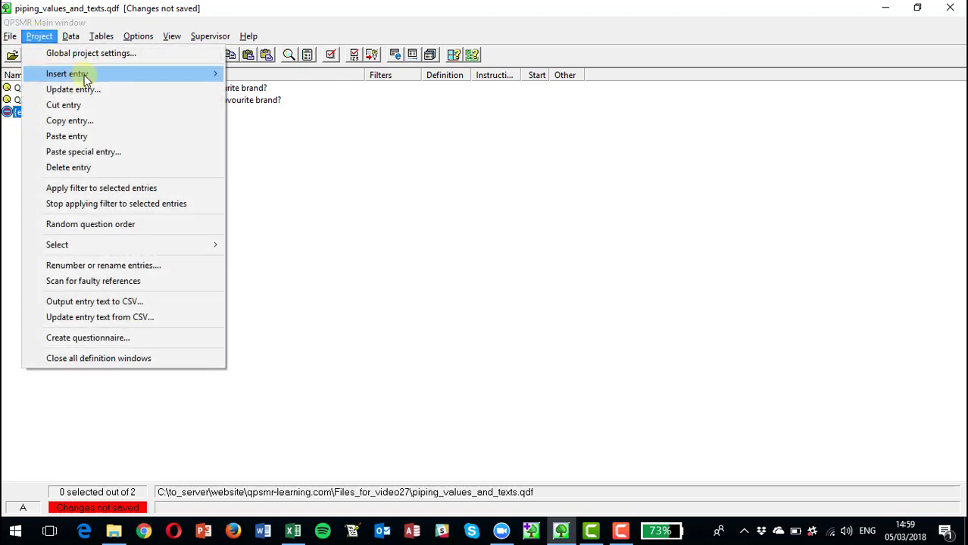
mouse_move(219, 74)
click(258, 73)
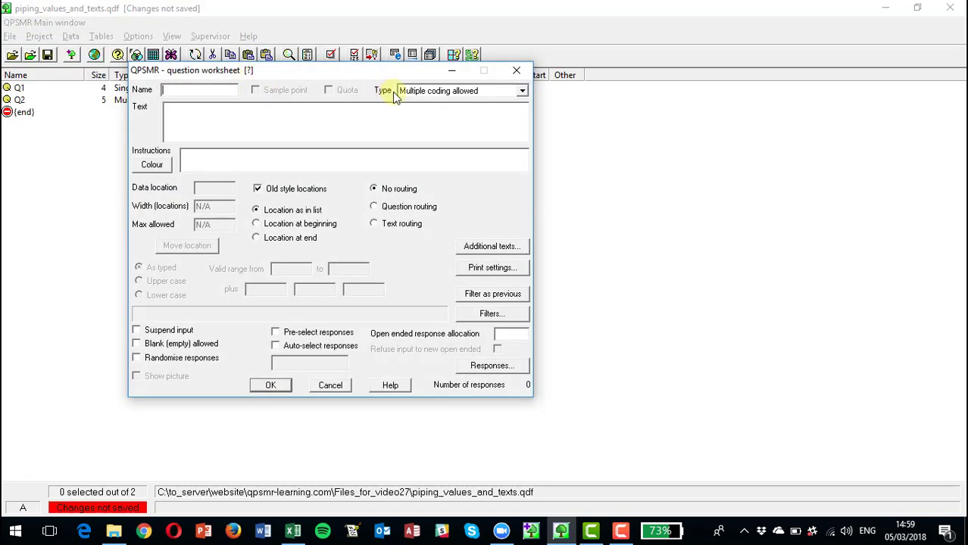
click(424, 90)
click(428, 131)
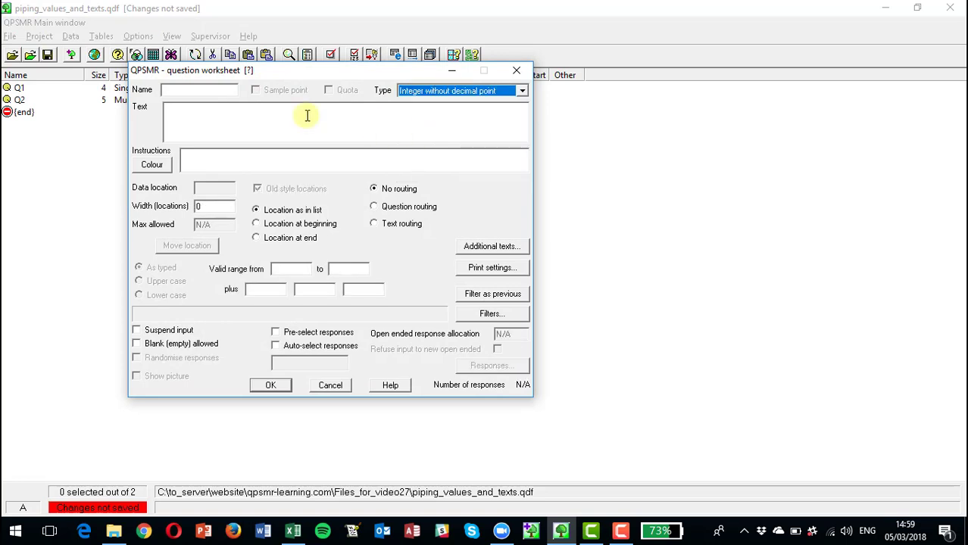
click(210, 90)
text(Q3)
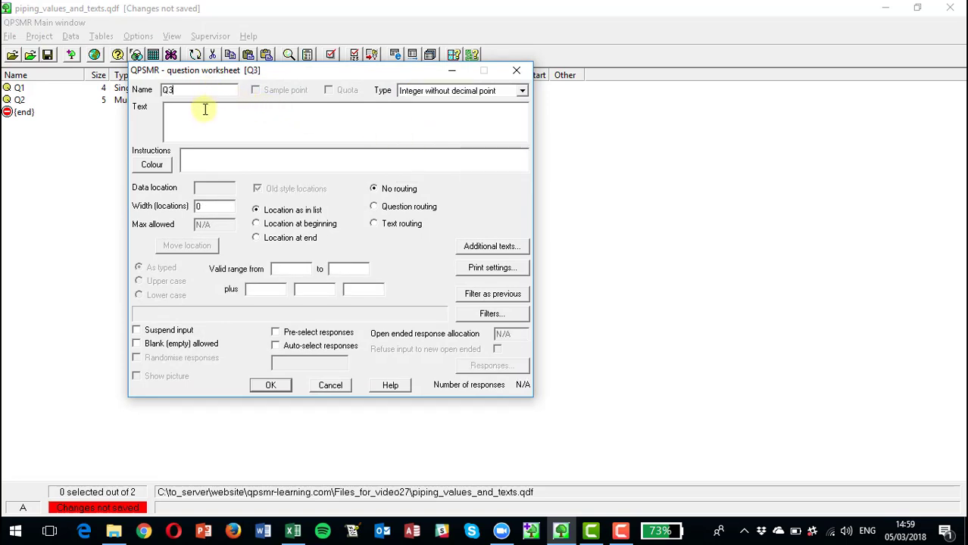
click(204, 117)
text(How many loaves of bread)
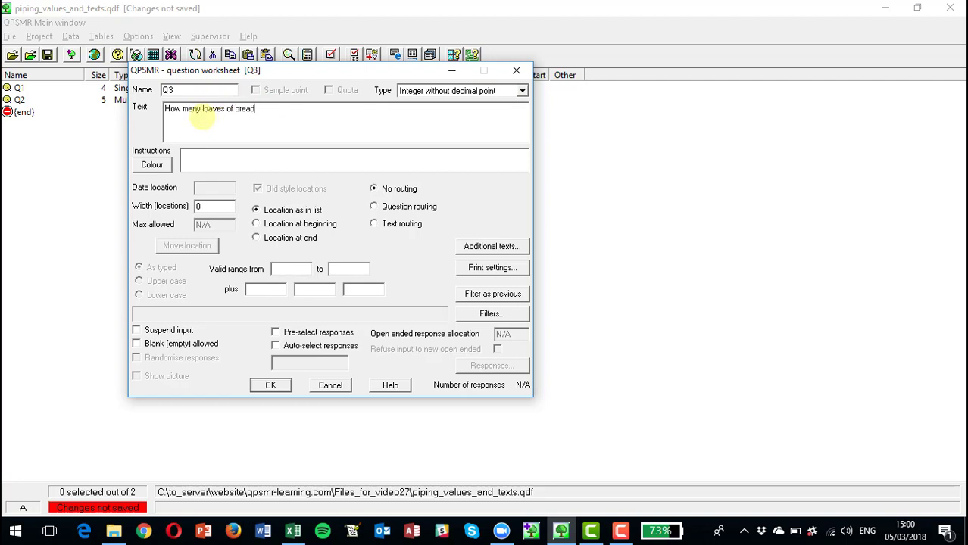
text( do you buy each week?)
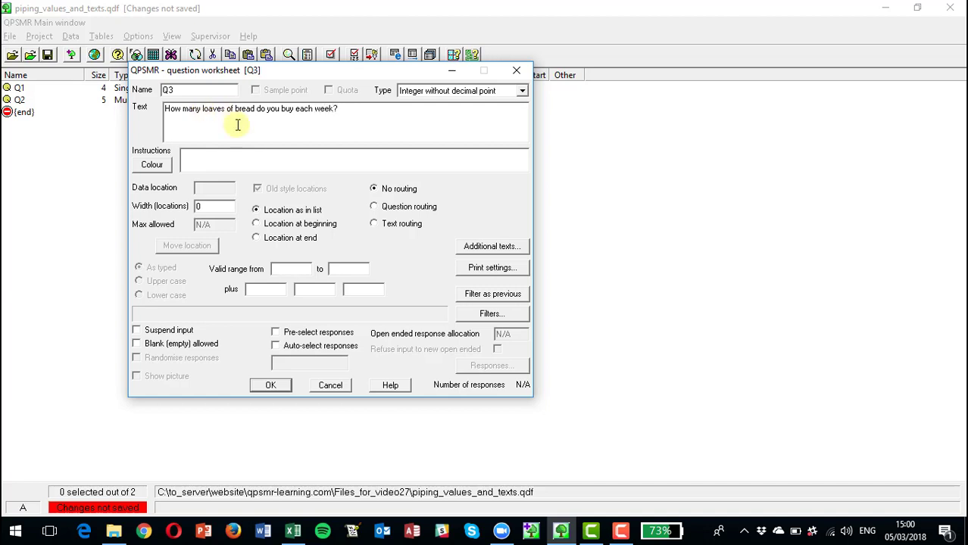
double_click(202, 207)
text(2)
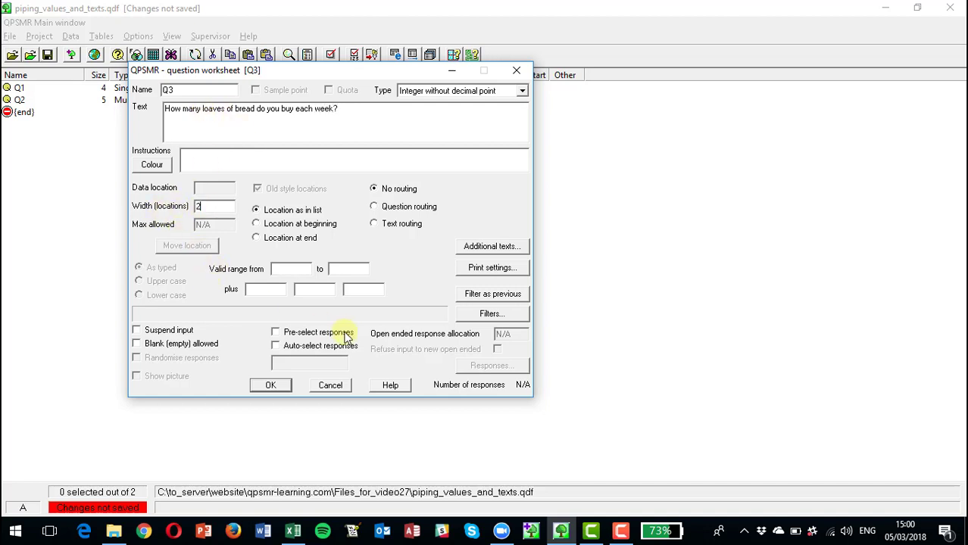
click(272, 385)
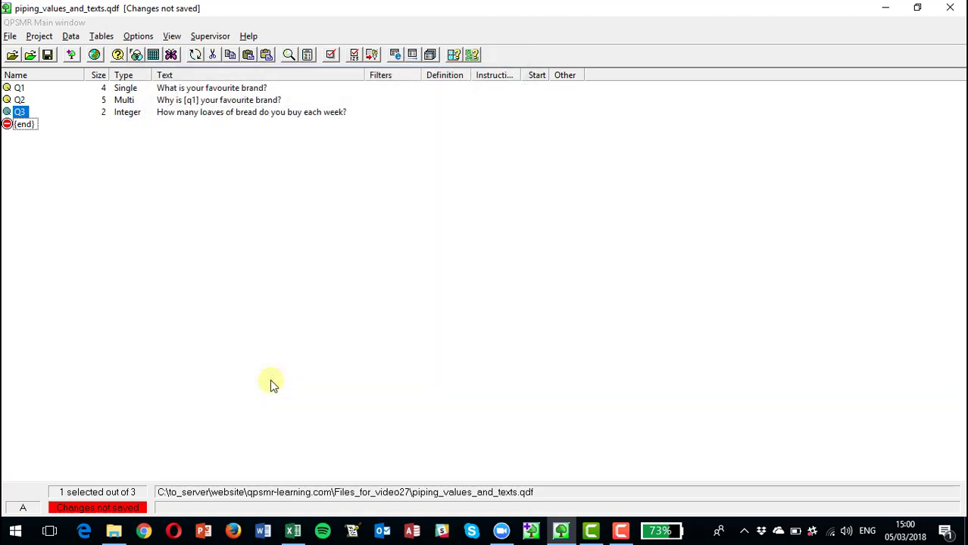
Insert single-coded Q4 whose text pipes [q3] loaves and asks if they bought more or less.
click(28, 125)
click(39, 35)
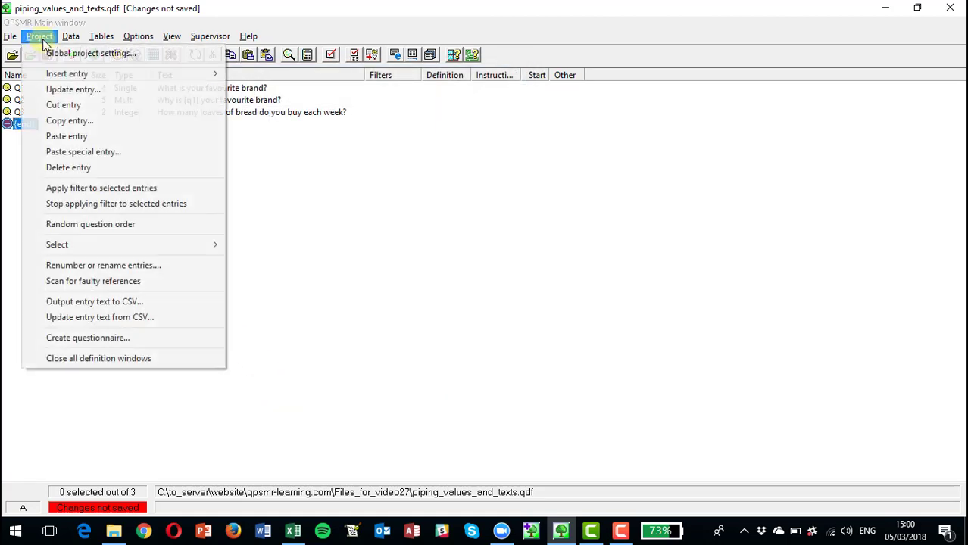
mouse_move(76, 74)
click(263, 74)
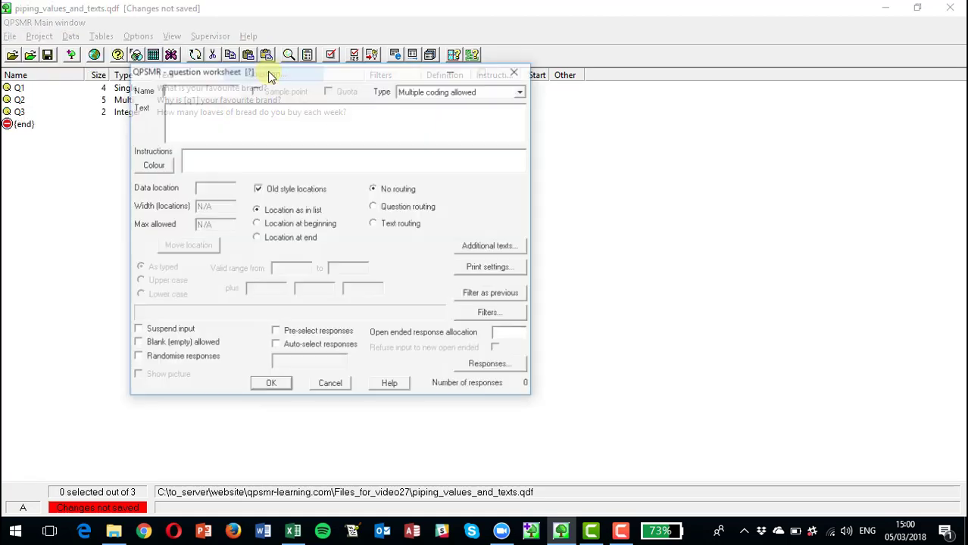
text(Q4)
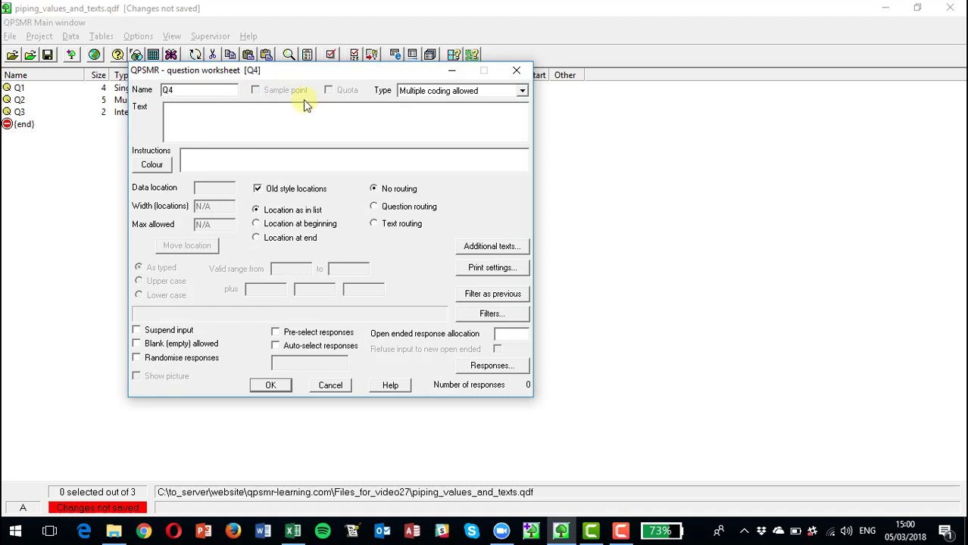
click(446, 91)
click(443, 104)
click(327, 114)
text(You said you use)
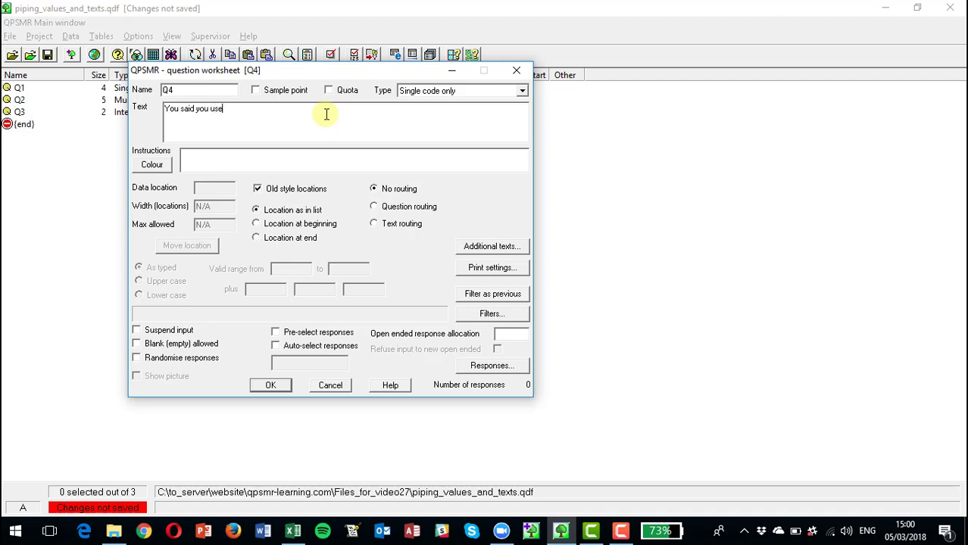
key(BackSpace)
key(BackSpace)
key(BackSpace)
text(buy [q3] loaves of bread per week. Did you used to buy more or less bread?)
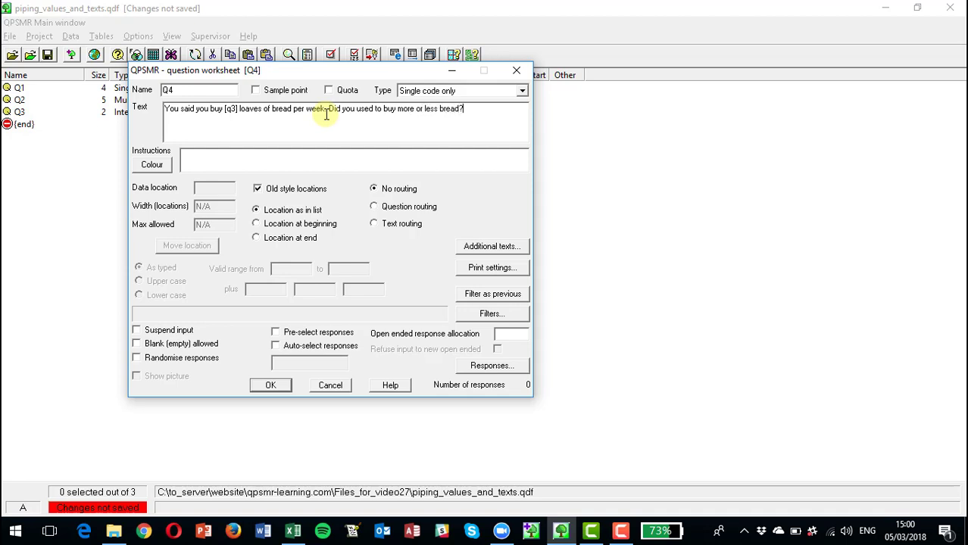
Give Q4 responses More, The same and Less, then save the project.
click(502, 371)
text(More)
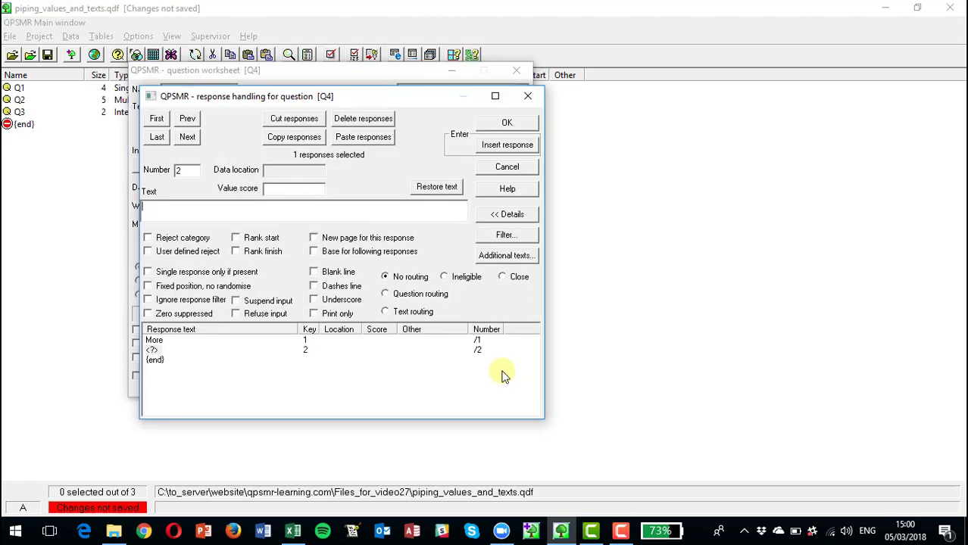
text(The same)
key(Return)
text(Less)
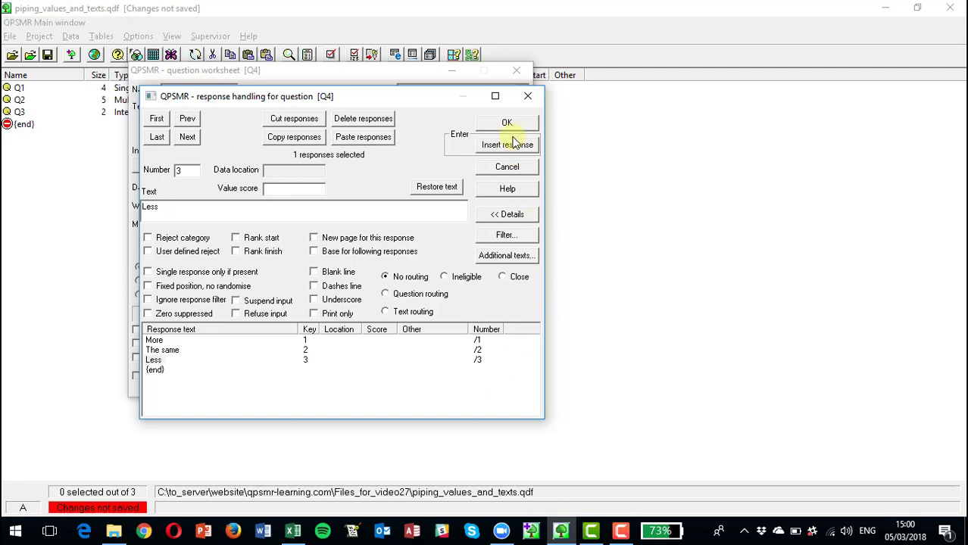
click(506, 123)
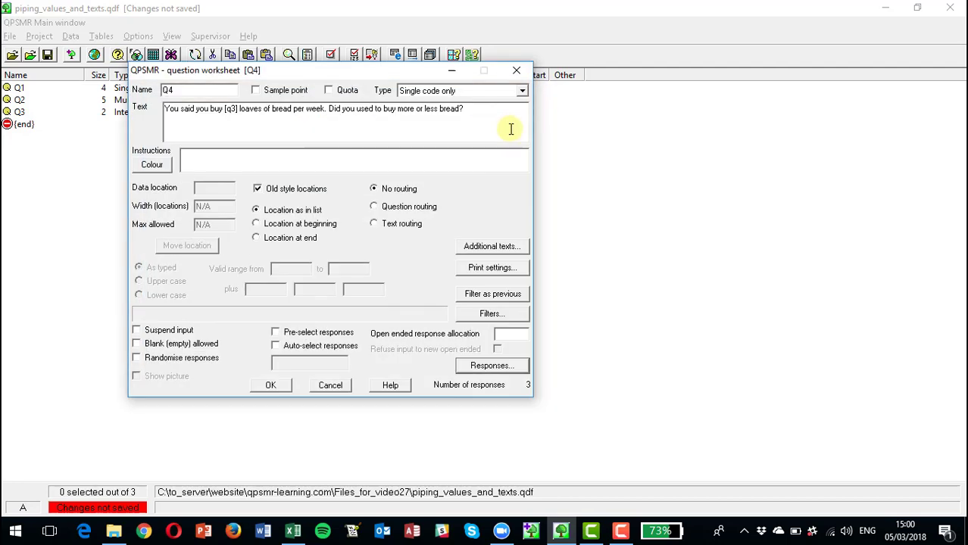
click(272, 386)
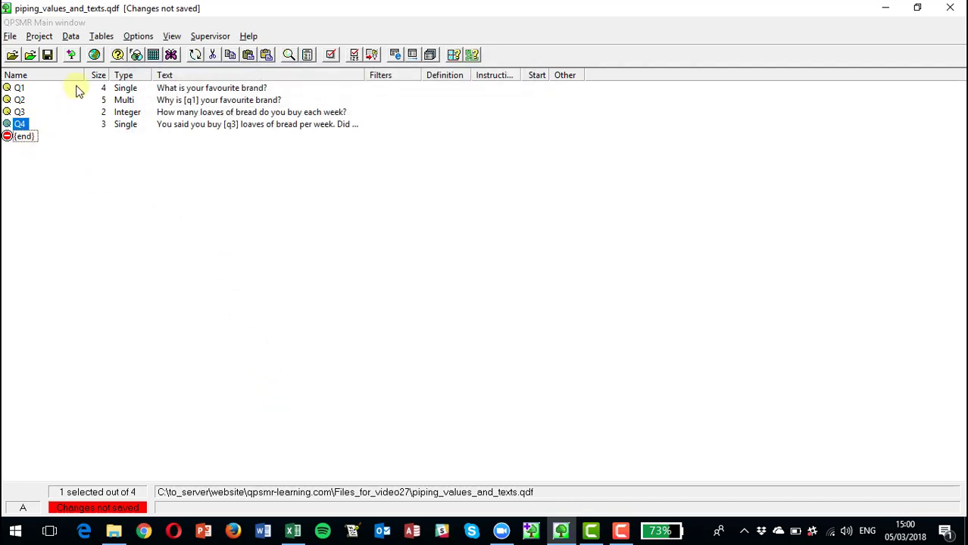
click(48, 56)
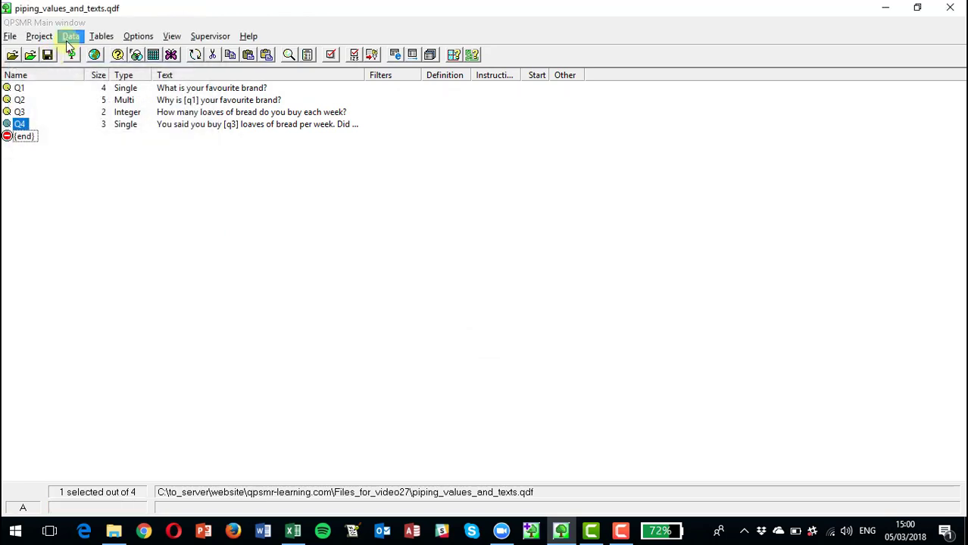
Start a test paper-input interview, answering Brand C for Q1 and Good quality plus Best deals for Q2.
click(67, 40)
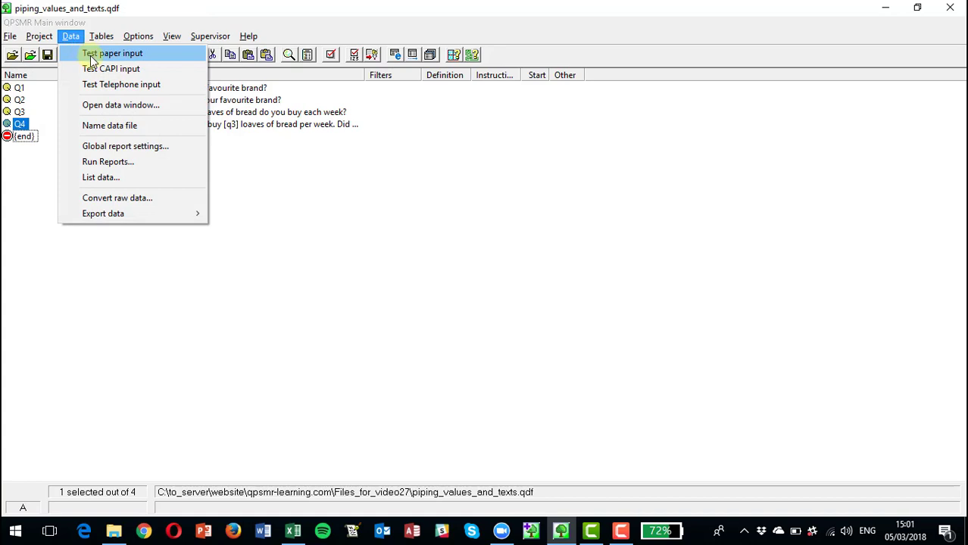
click(92, 58)
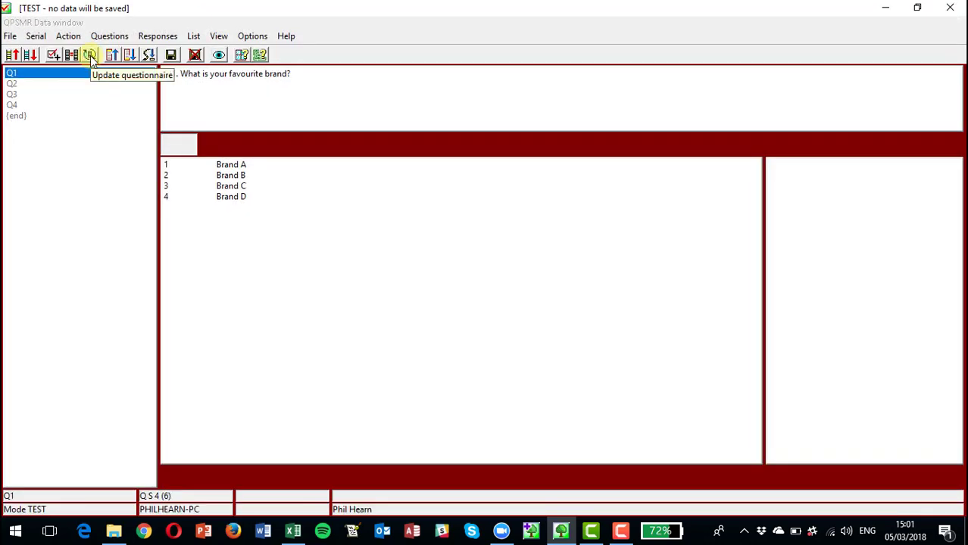
click(228, 187)
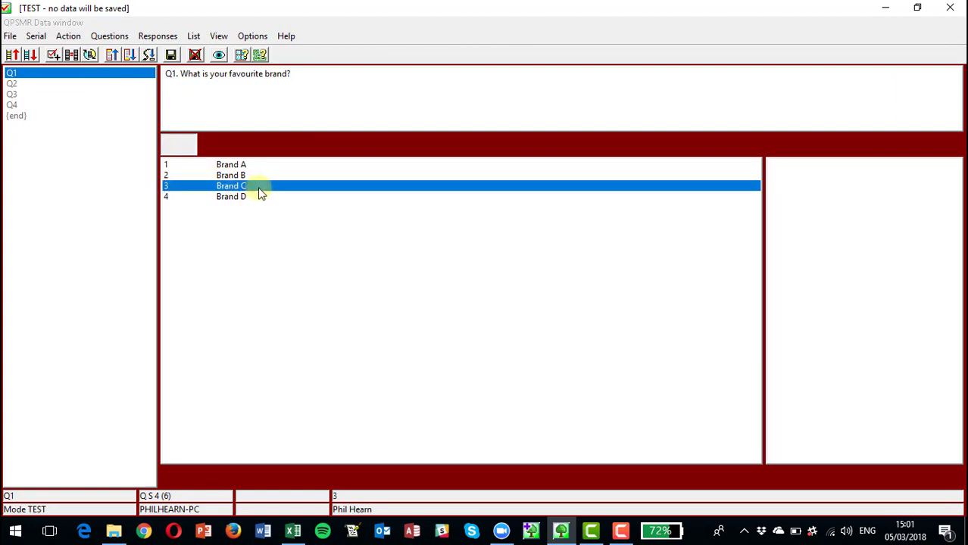
key(Return)
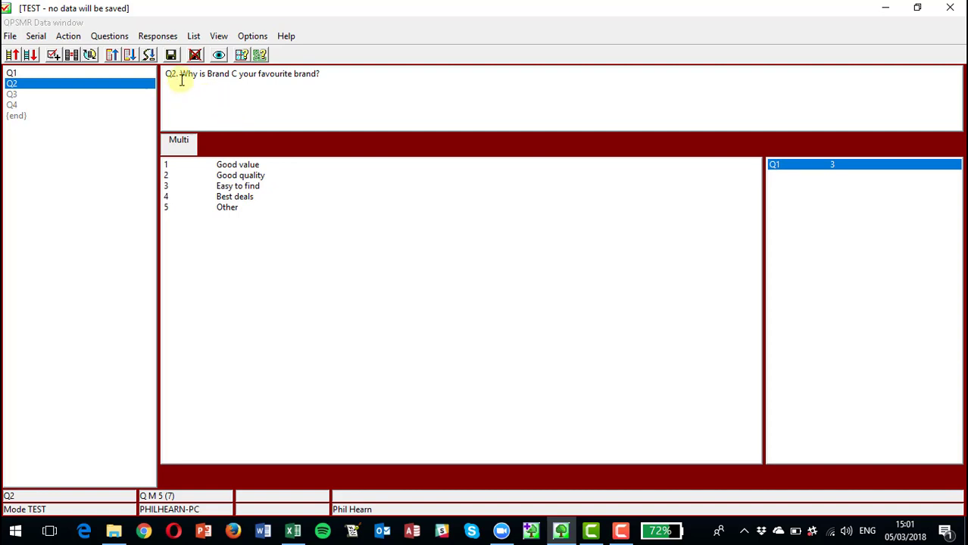
click(239, 175)
click(242, 197)
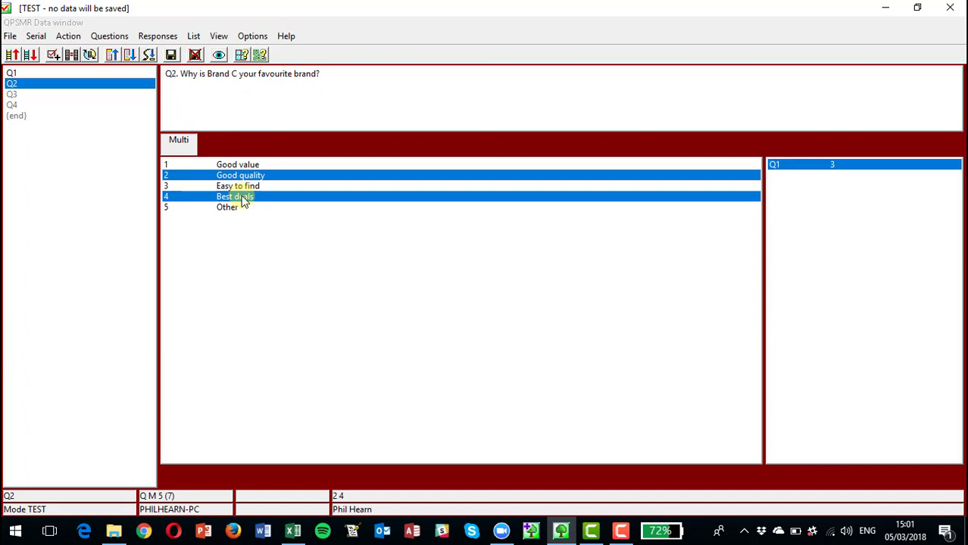
key(Return)
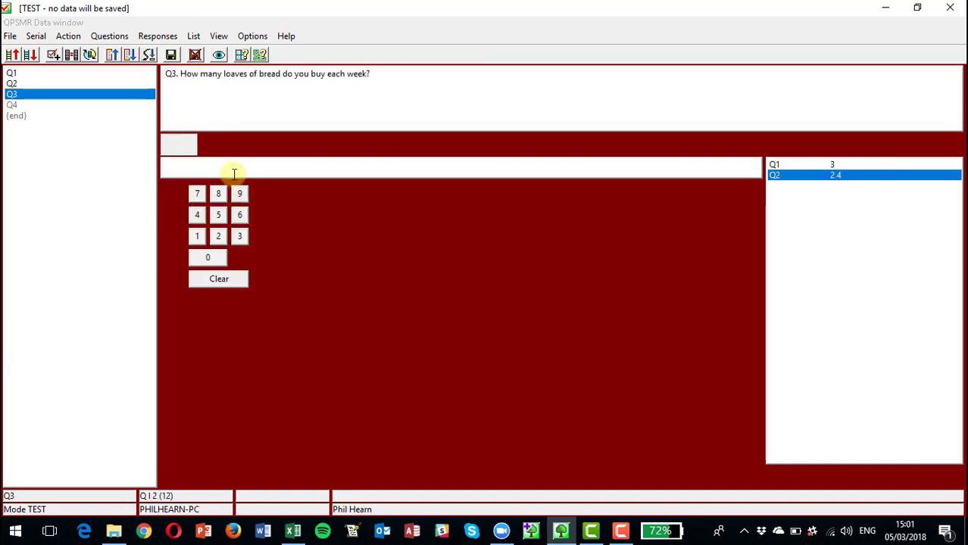
Enter 5 loaves for Q3 and The same for Q4, then clear answers and restart.
click(232, 169)
text(5)
key(Return)
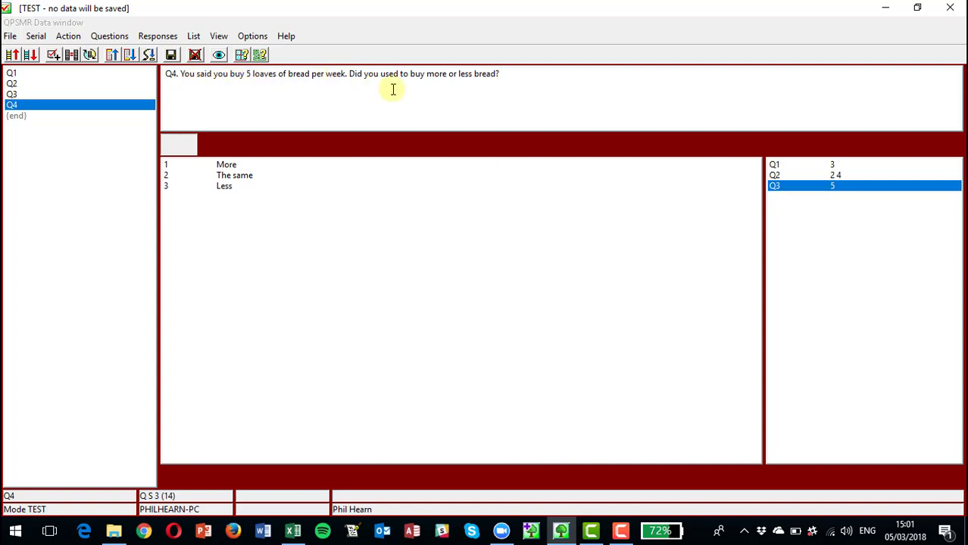
click(231, 176)
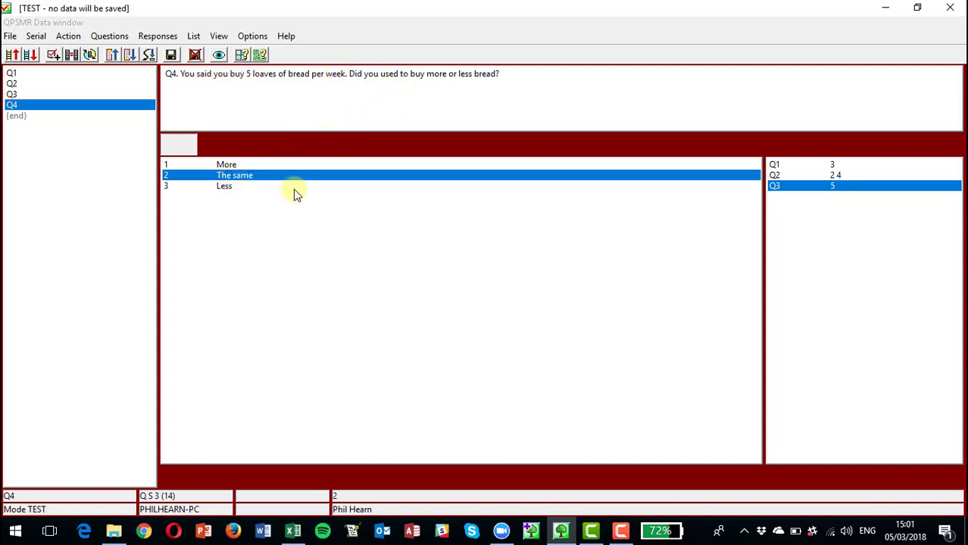
key(Return)
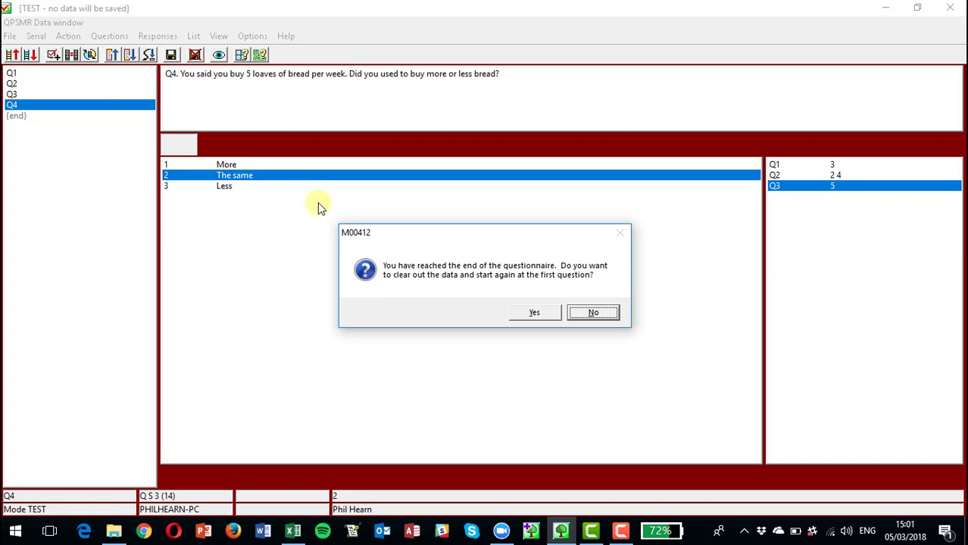
click(529, 313)
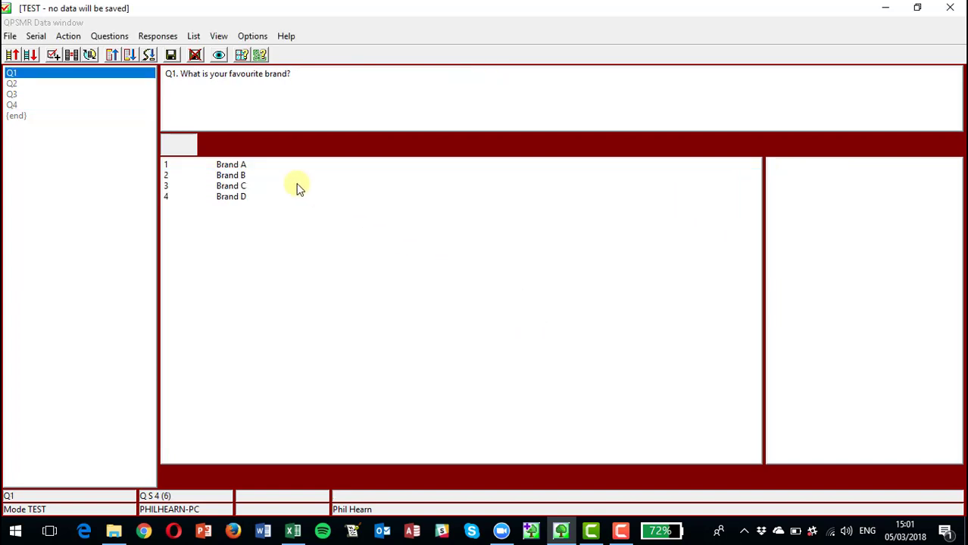
Answer Brand B for Q1 and Easy to find plus Best deals for Q2.
click(233, 175)
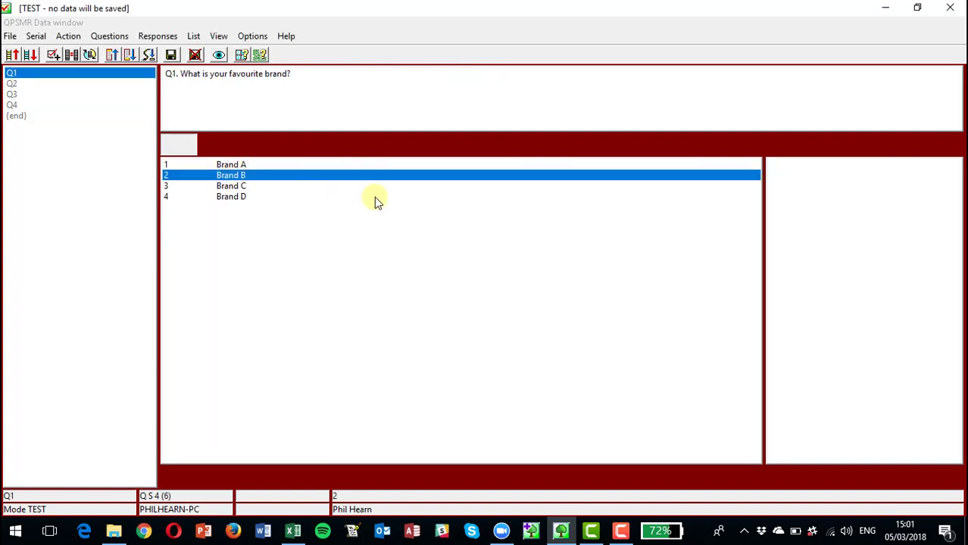
key(Return)
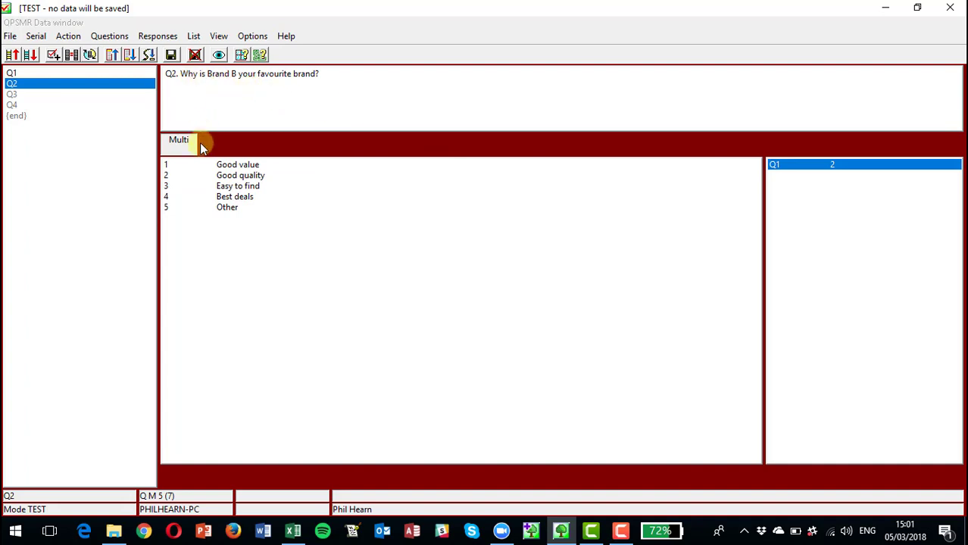
click(226, 186)
click(225, 198)
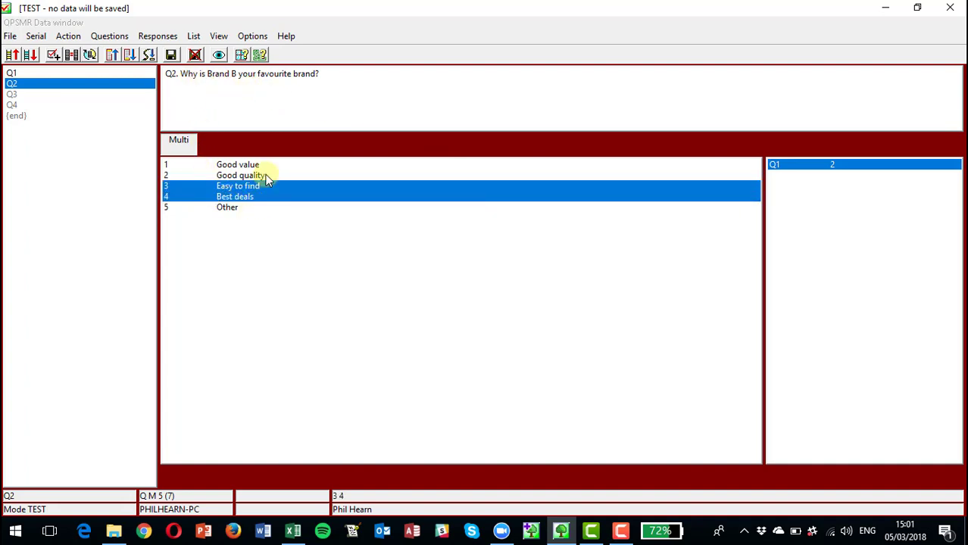
key(Return)
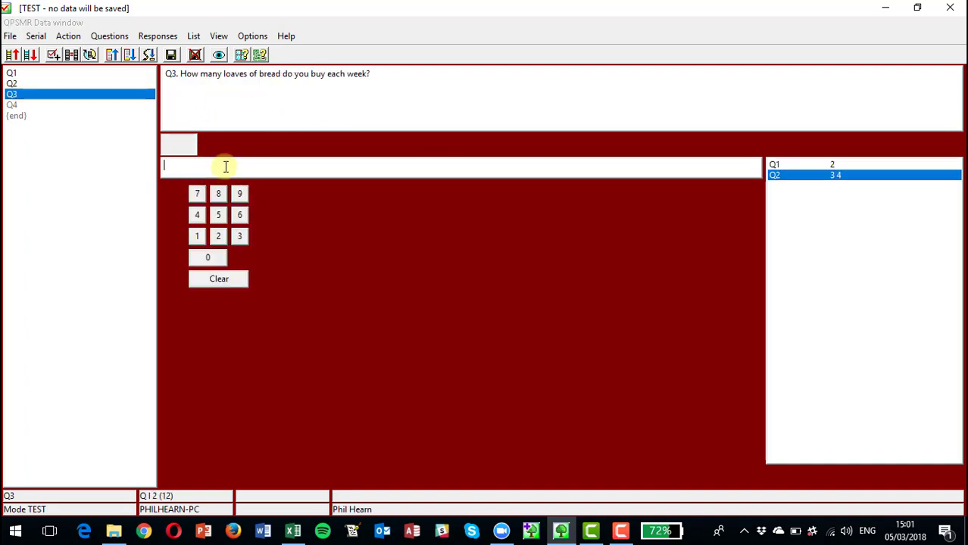
Enter 10 loaves and Less, restart at the end prompt, and close the test data window.
text(10)
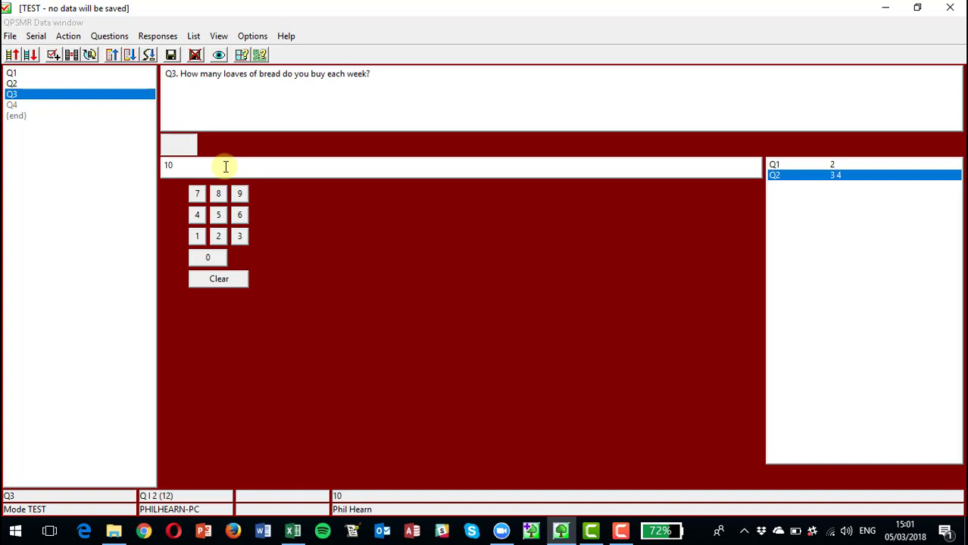
key(Return)
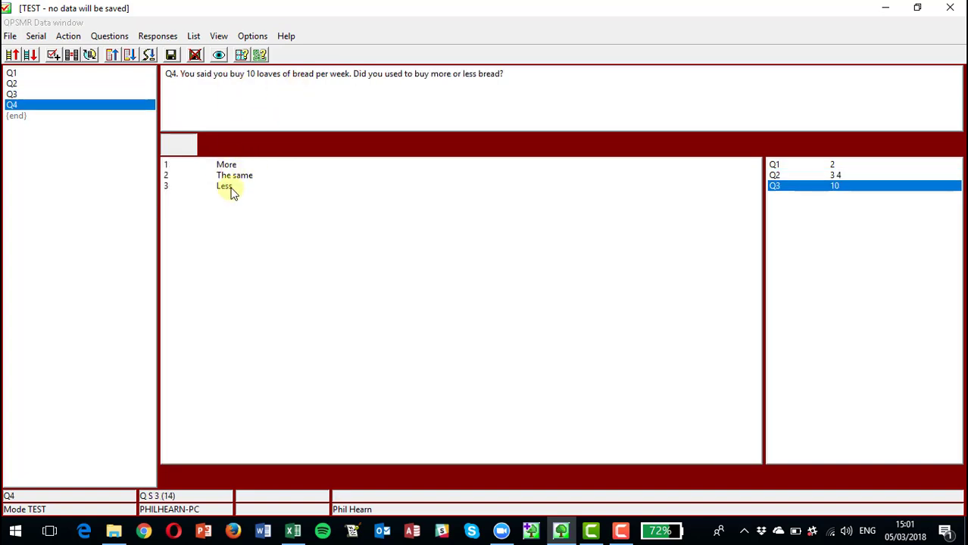
click(230, 187)
key(Return)
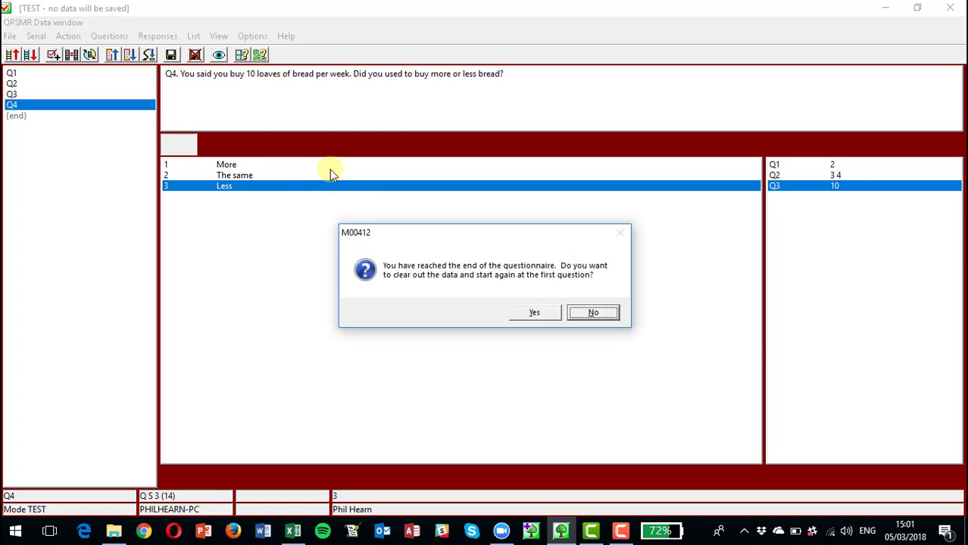
click(527, 313)
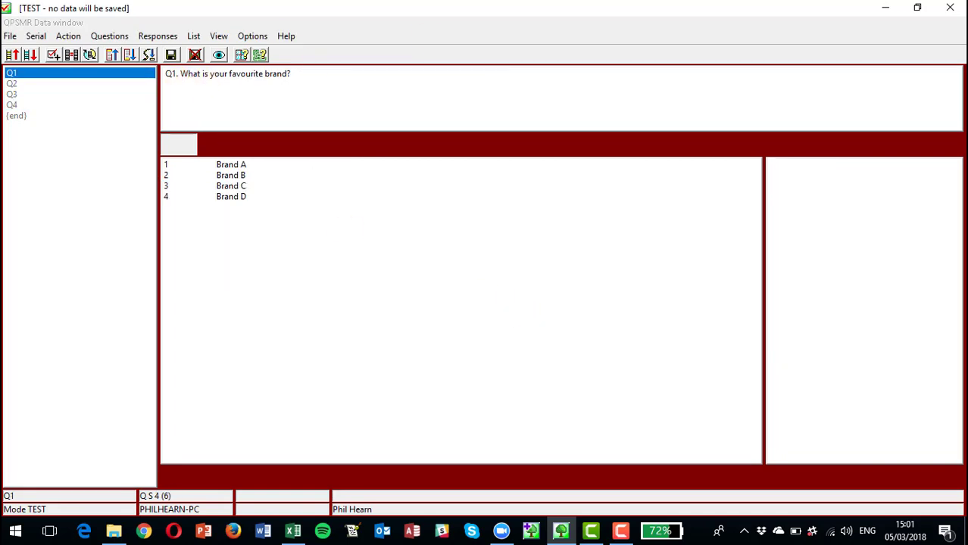
click(949, 9)
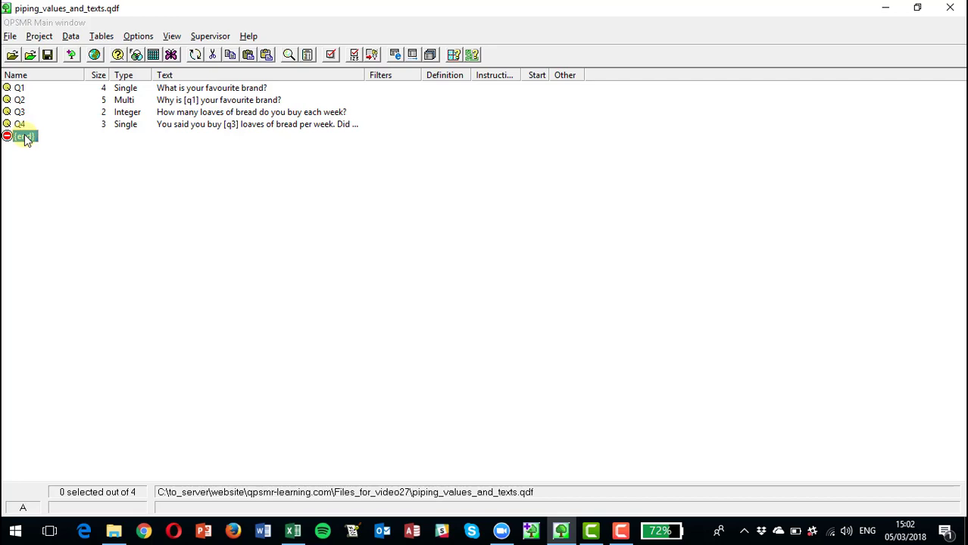
Create integer Q5A, 'What percentage of your time do you spend working?', width 3, range 0–100.
click(39, 36)
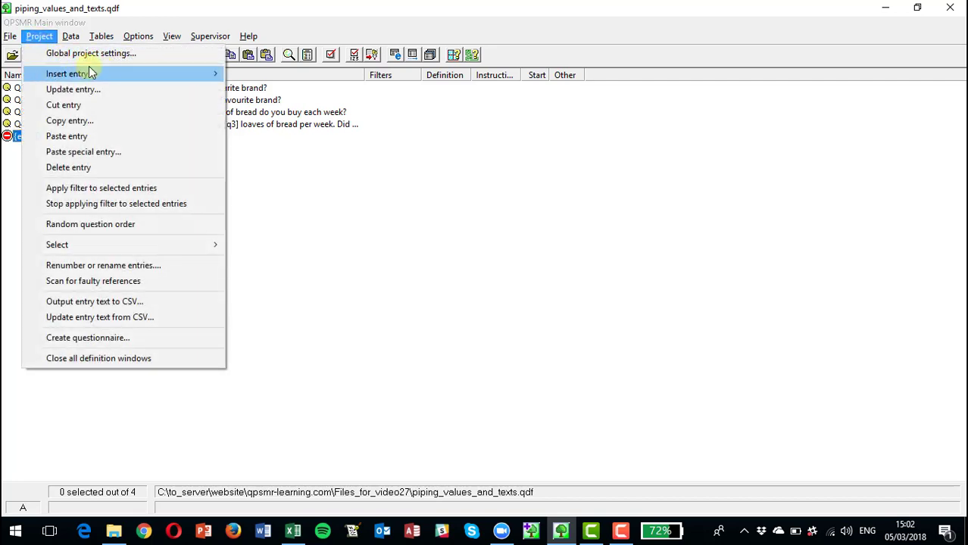
mouse_move(103, 72)
click(271, 73)
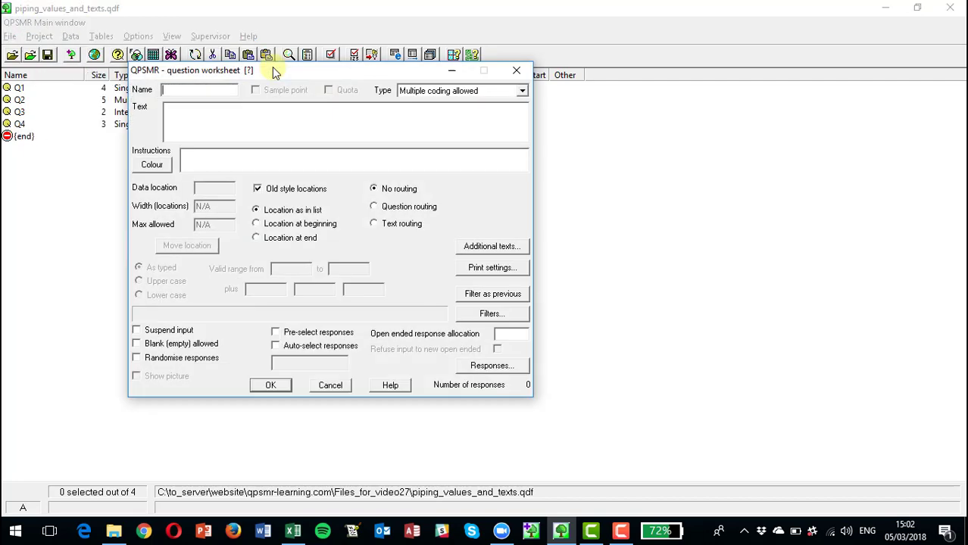
text(Q5A)
key(Tab)
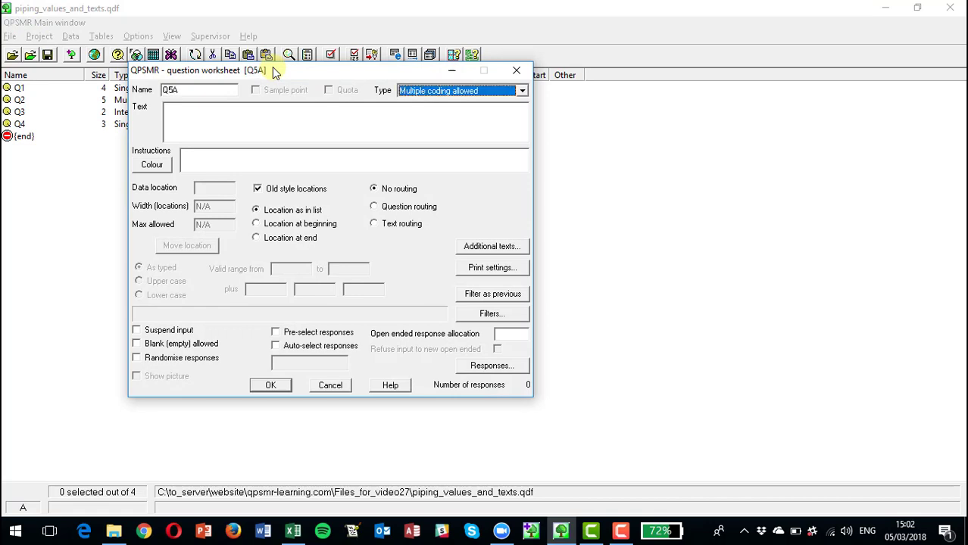
key(Down)
key(Tab)
text(What percentage of your time do you )
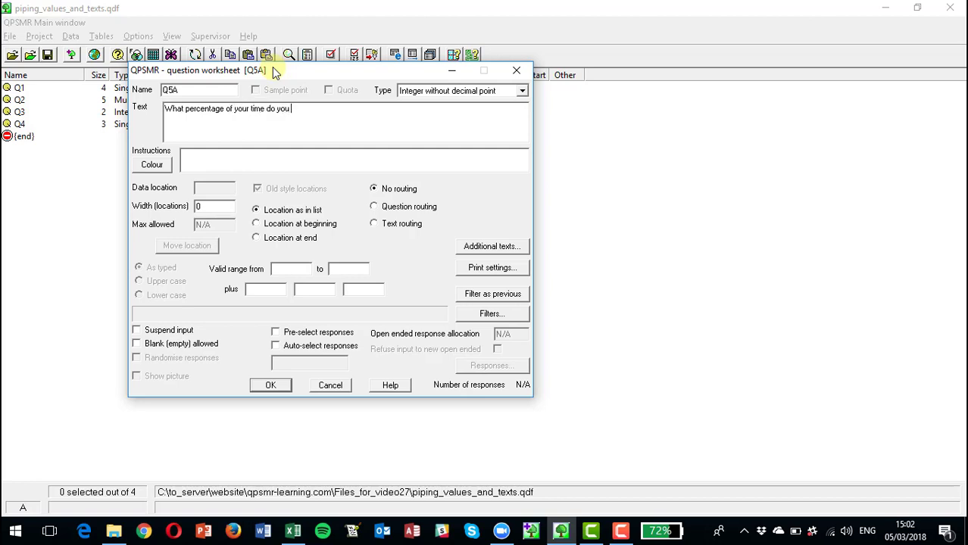
text(spend working?)
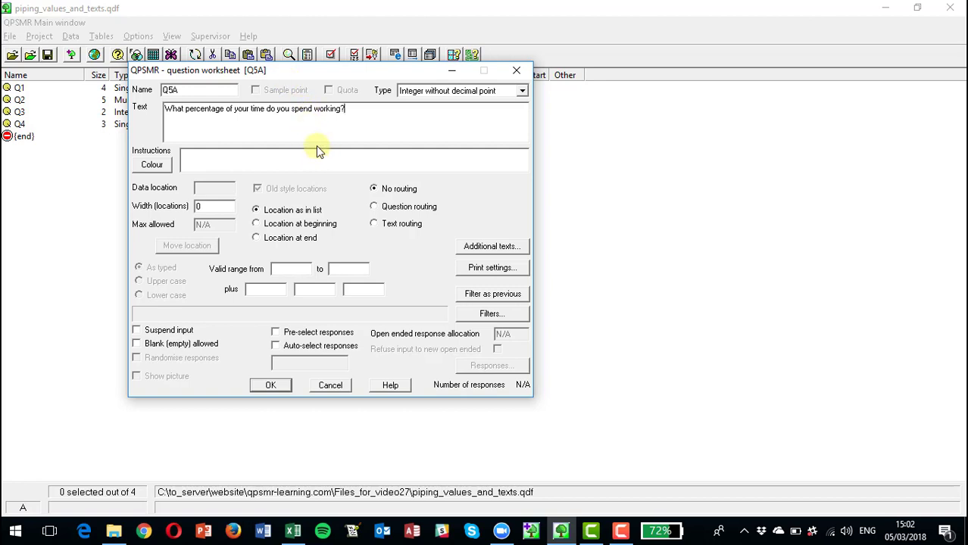
double_click(201, 206)
text(3)
text(0)
click(363, 269)
text(100)
click(270, 385)
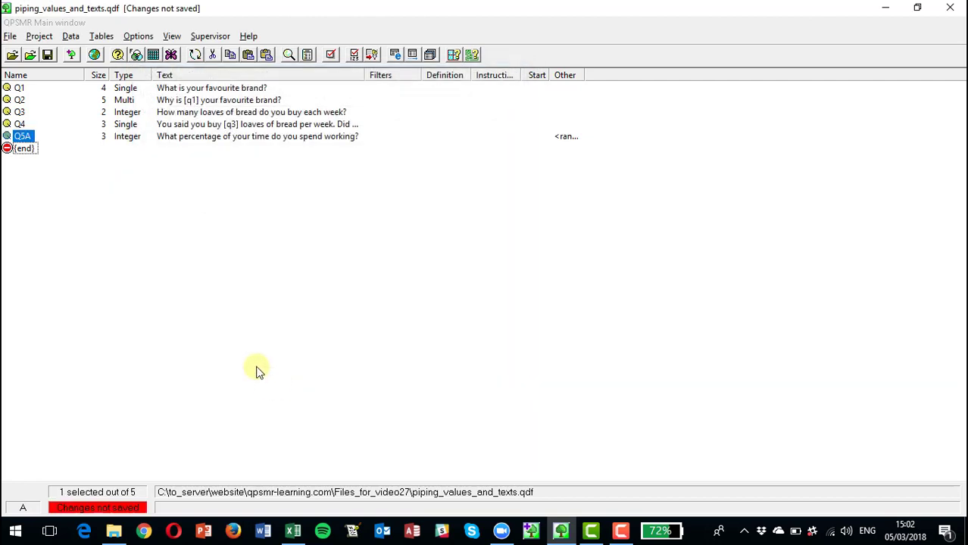
Copy and paste Q5A as a new entry Q5B placed after Q5A.
click(37, 36)
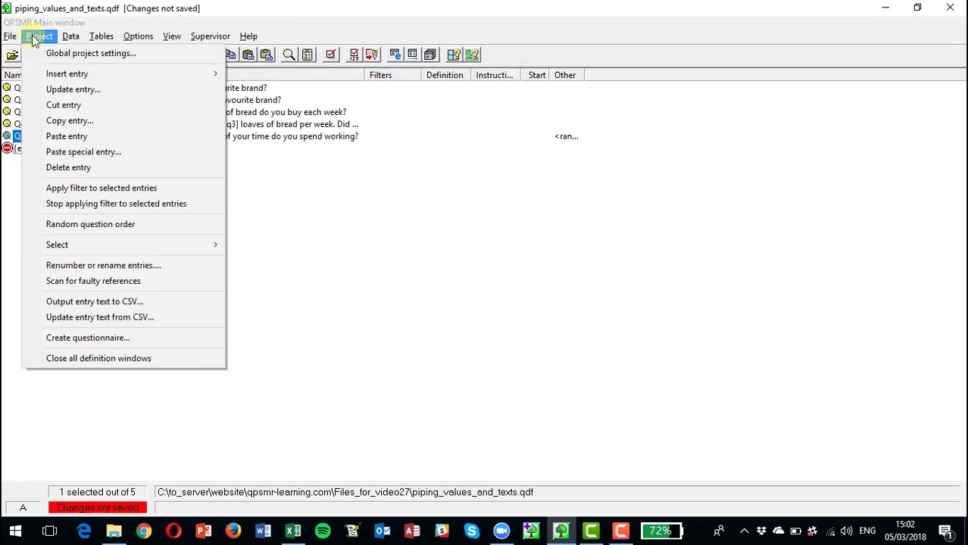
click(61, 121)
click(25, 148)
click(38, 36)
click(67, 137)
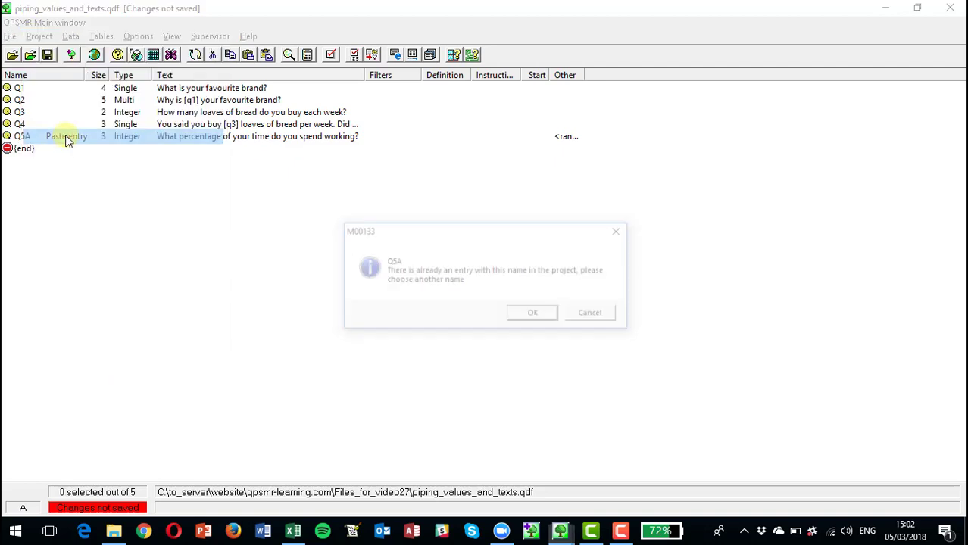
click(535, 318)
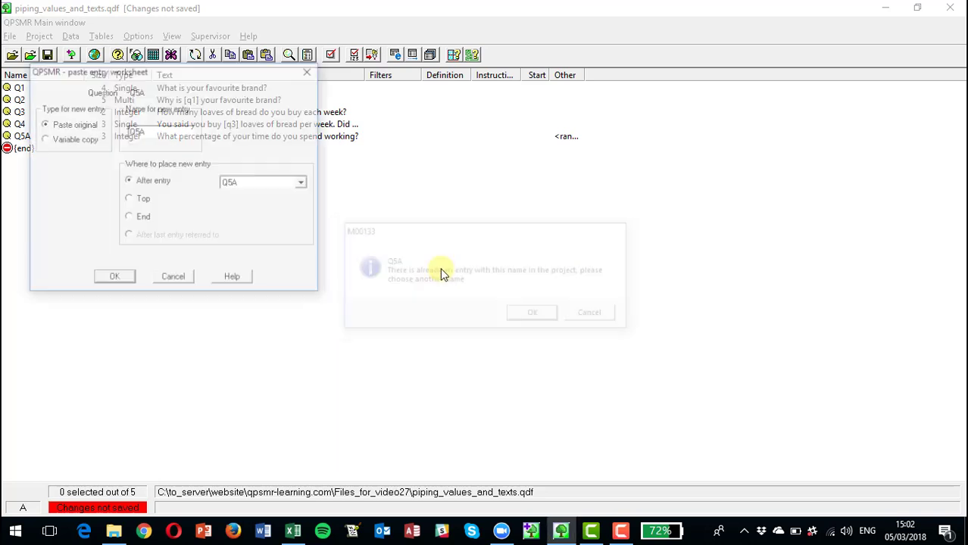
click(246, 184)
click(158, 128)
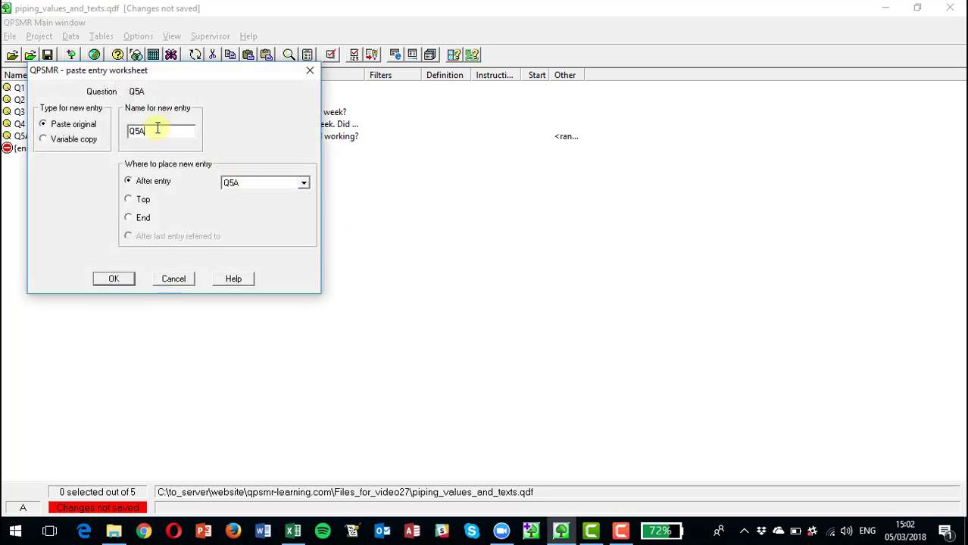
click(113, 279)
Reword Q5B's text from 'working' to 'at leisure' and save it.
double_click(22, 152)
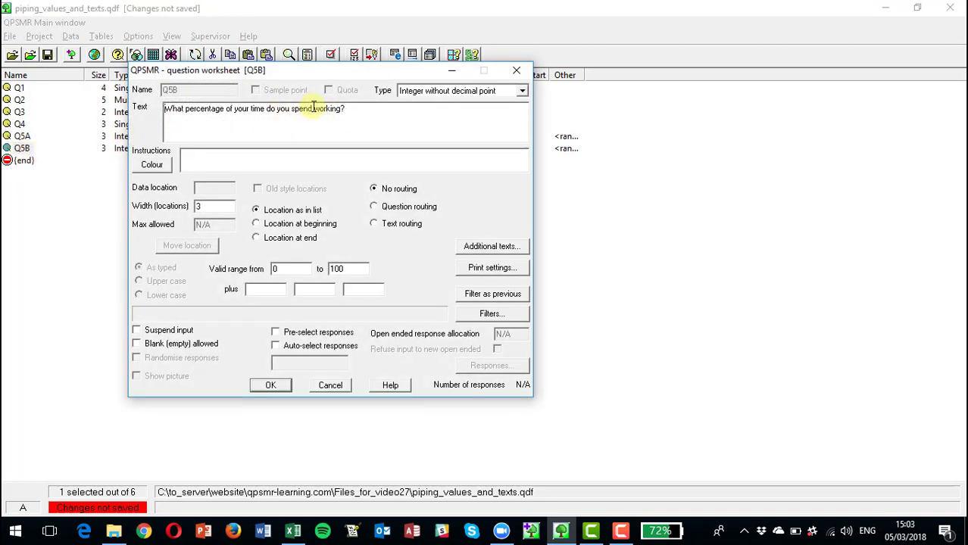
drag(313, 111, 342, 112)
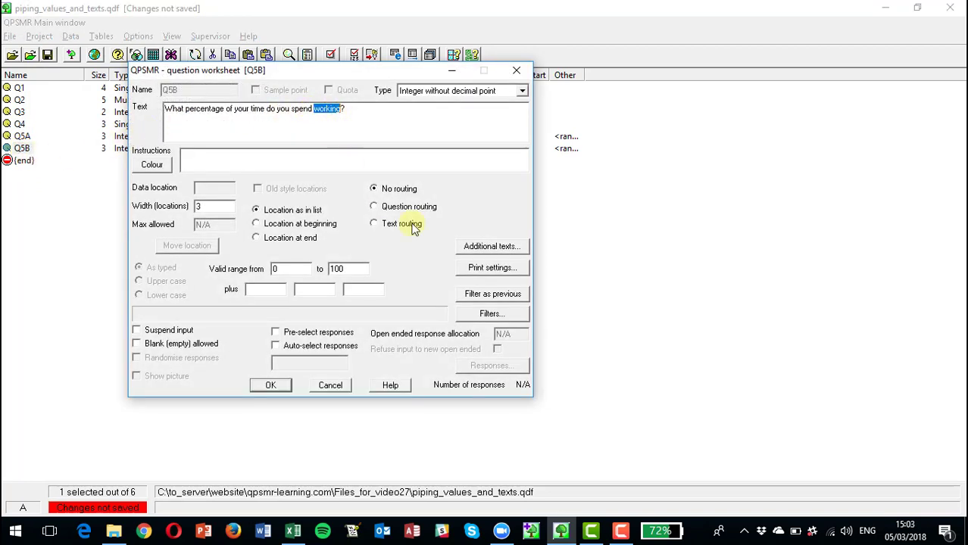
text(at lesiure)
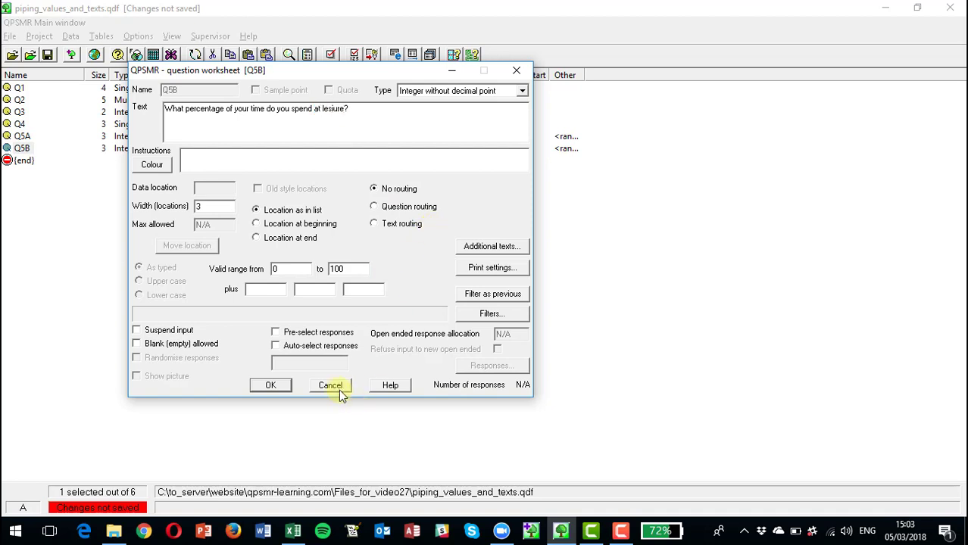
key(BackSpace)
key(BackSpace)
key(BackSpace)
key(BackSpace)
text(iu)
key(BackSpace)
key(BackSpace)
key(BackSpace)
text(isure)
click(270, 386)
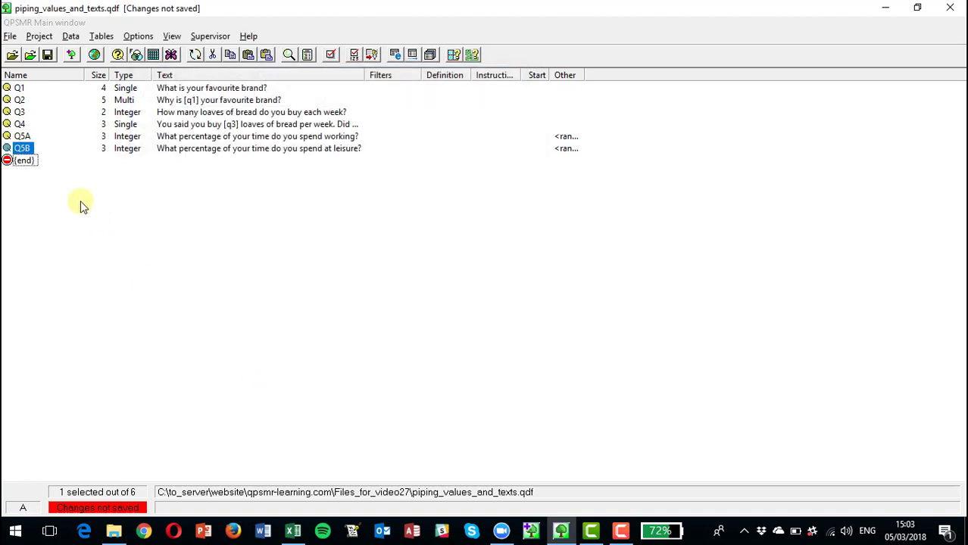
Copy the Q5B entry and paste it after Q5B under the new name Q5C.
click(35, 38)
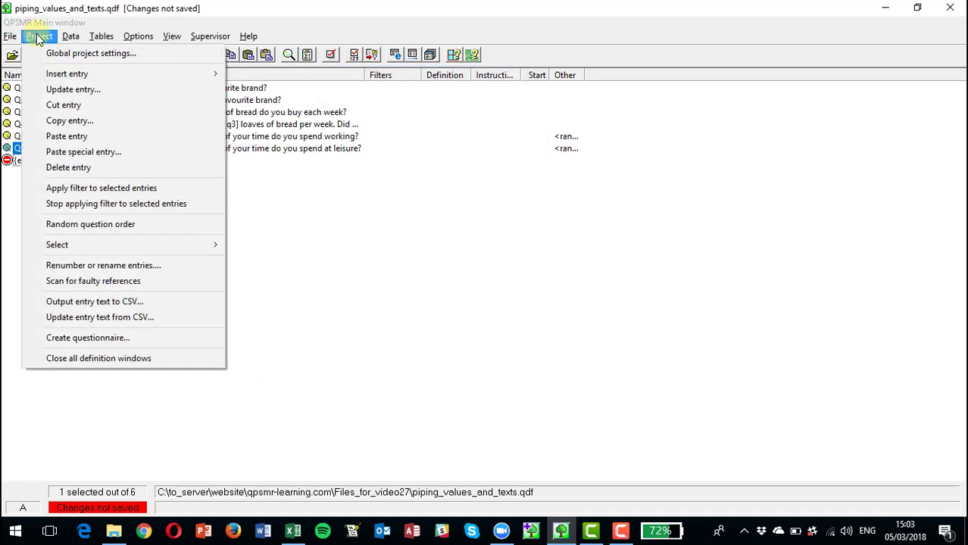
click(72, 123)
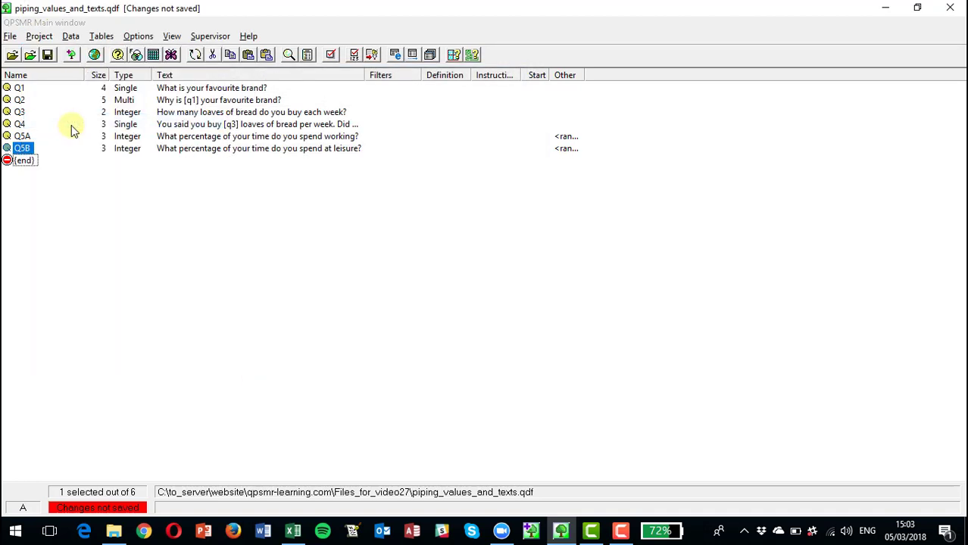
click(30, 159)
click(39, 35)
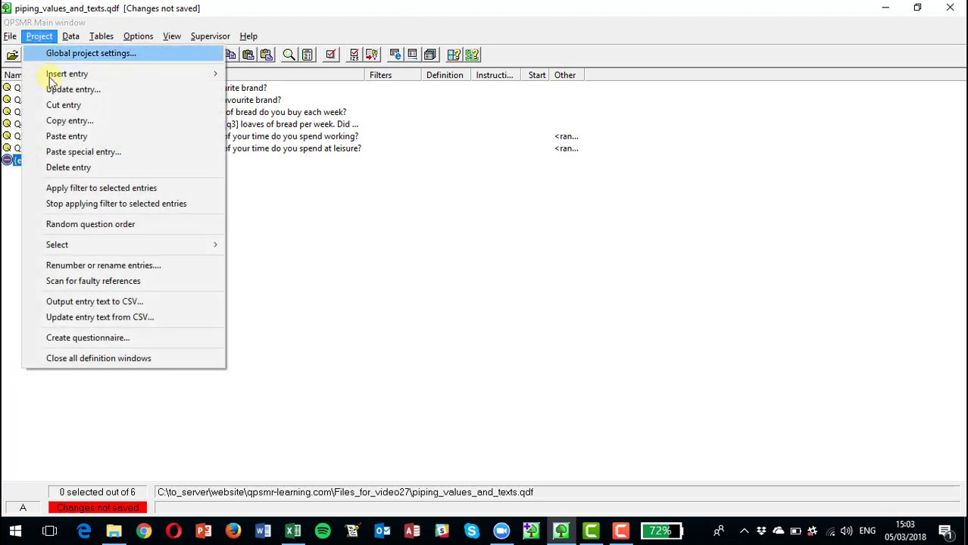
click(70, 135)
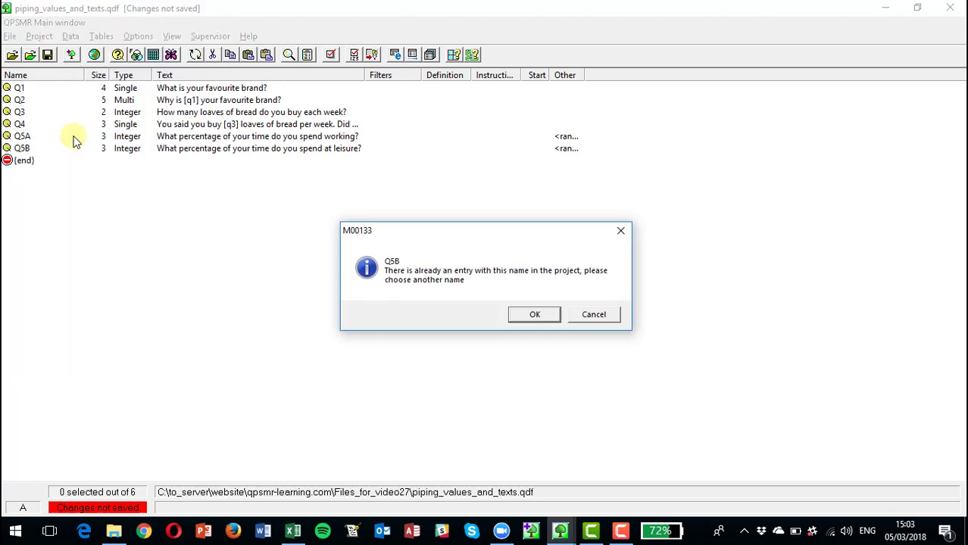
click(536, 315)
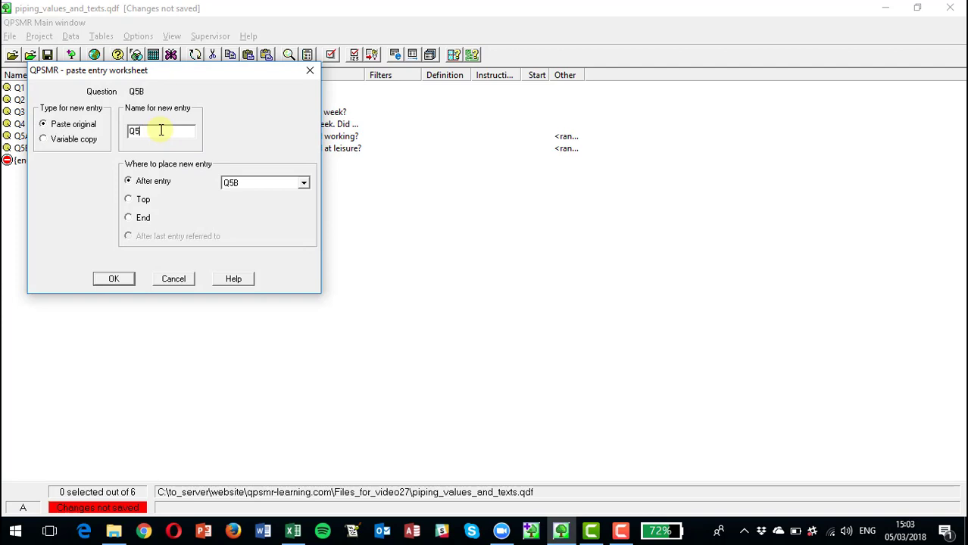
click(109, 278)
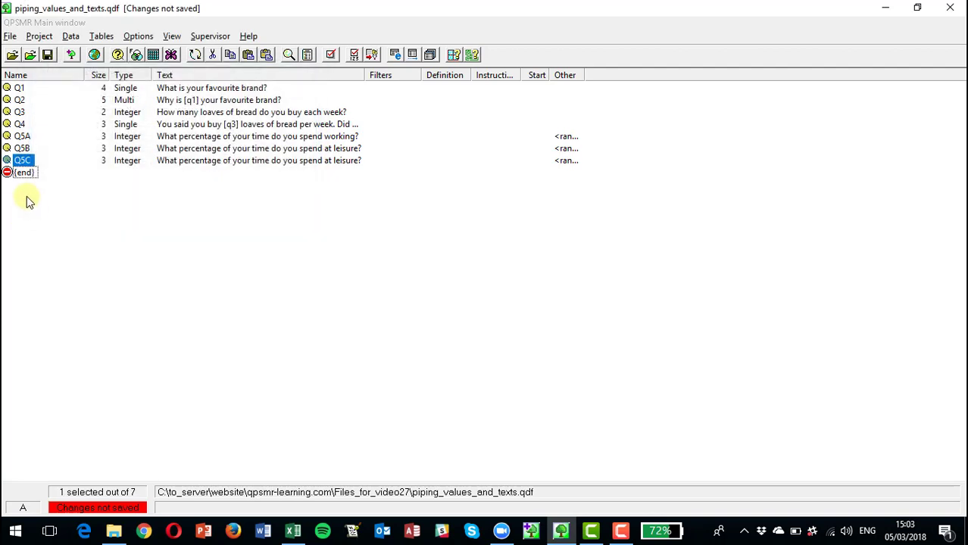
Reword the Q5C question from leisure to percentage of time spent sleeping.
double_click(23, 162)
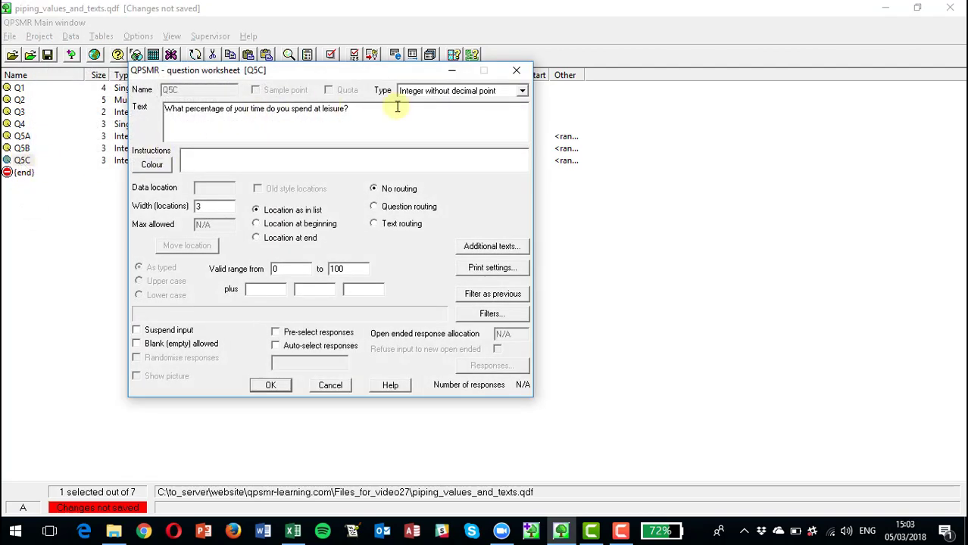
click(346, 108)
key(BackSpace)
key(BackSpace)
key(BackSpace)
key(BackSpace)
key(BackSpace)
key(BackSpace)
key(BackSpace)
key(BackSpace)
key(BackSpace)
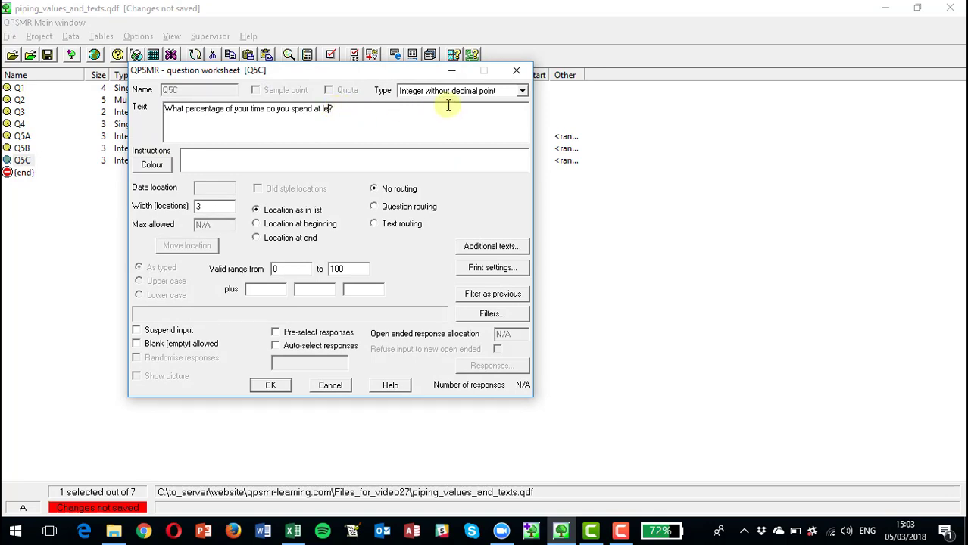
text(sleeping)
click(270, 385)
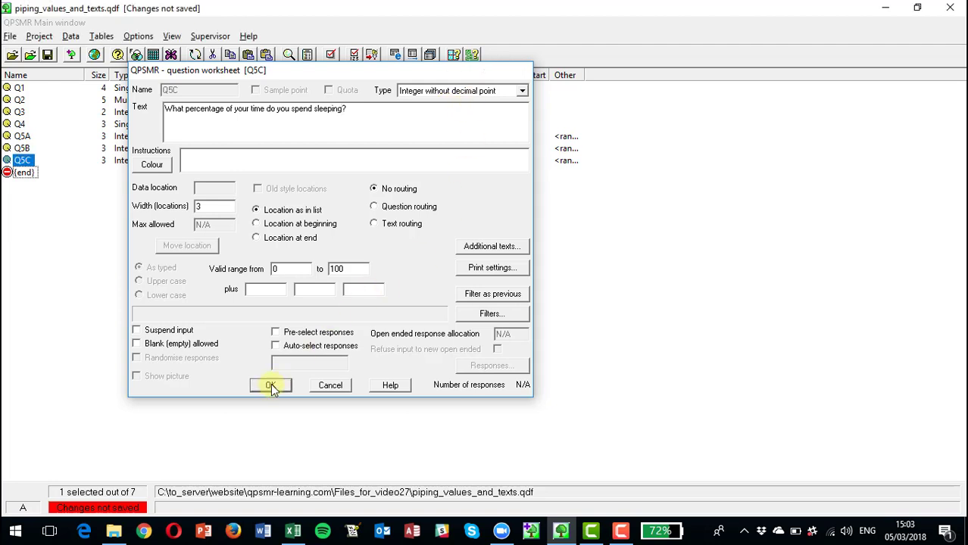
click(24, 173)
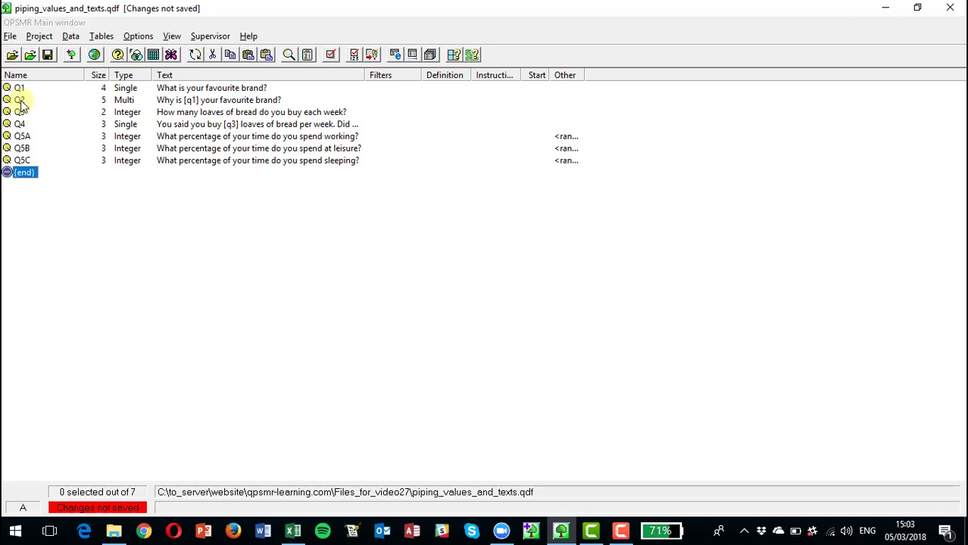
click(40, 38)
Define variable Q5TOT as a no-decimal integer computing q5a + q5b + q5c, text 'Sum of q5a-c'.
mouse_move(58, 73)
click(264, 121)
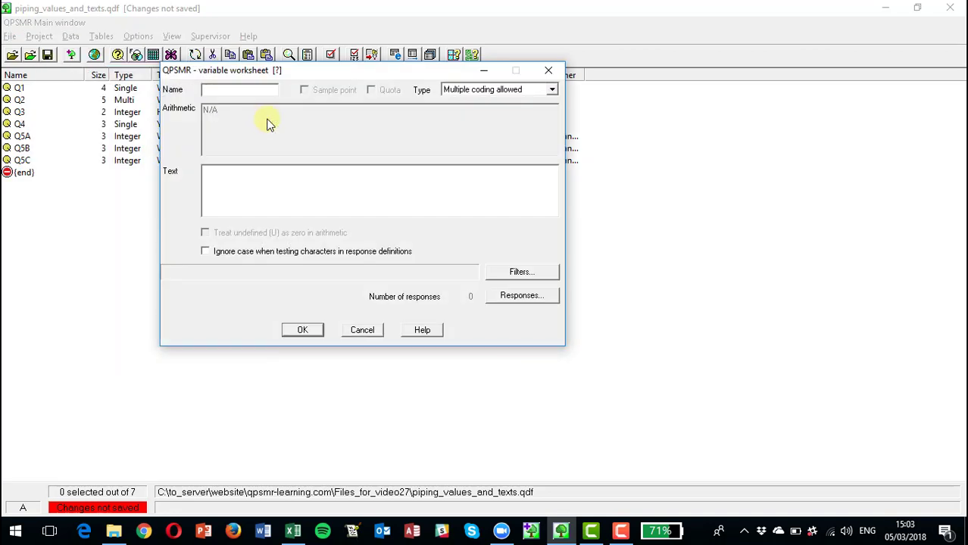
text(Q5TOT)
click(491, 89)
click(473, 130)
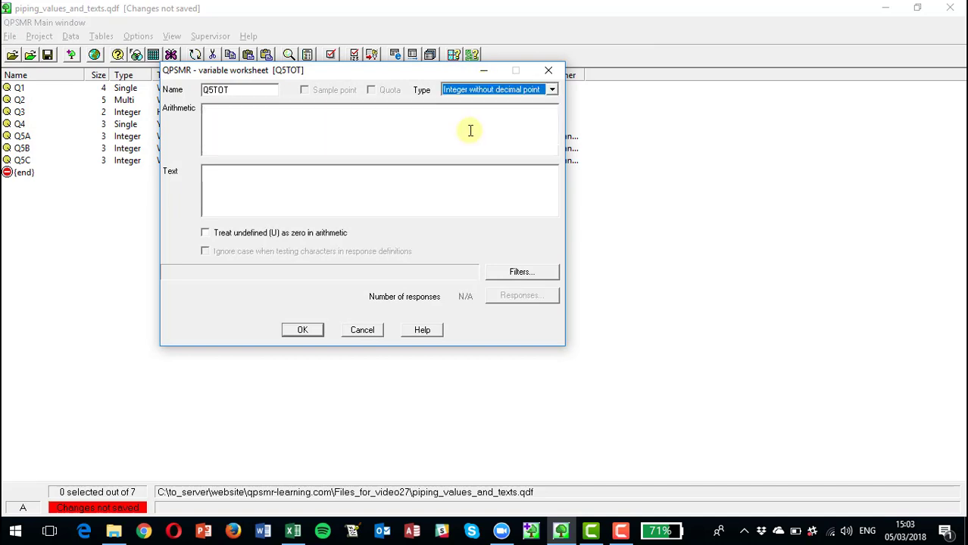
click(334, 126)
text(q5a)
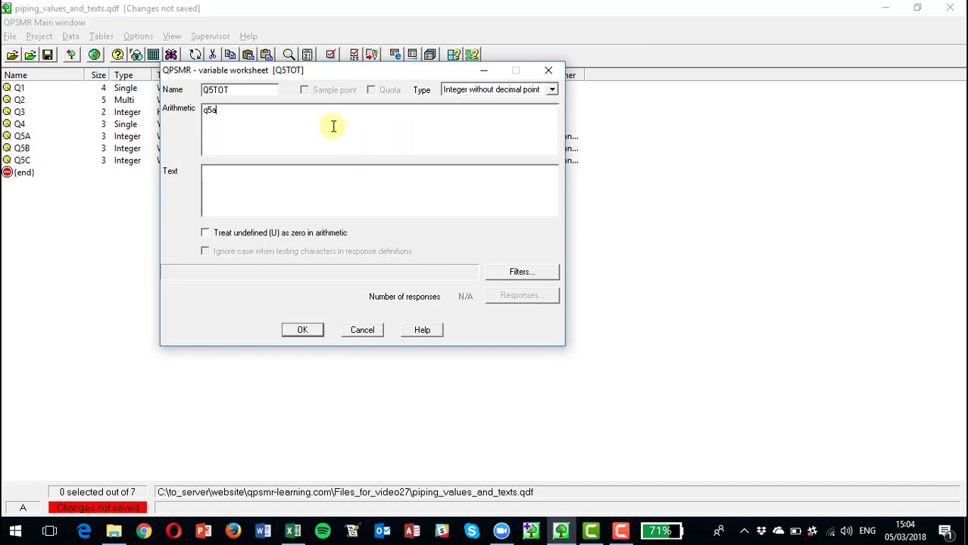
text( + q5b + q5c)
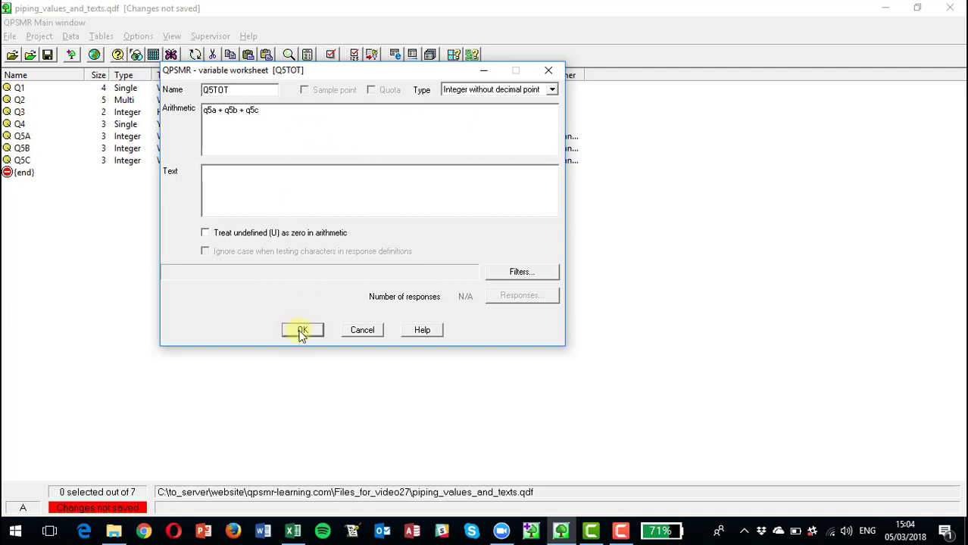
click(260, 189)
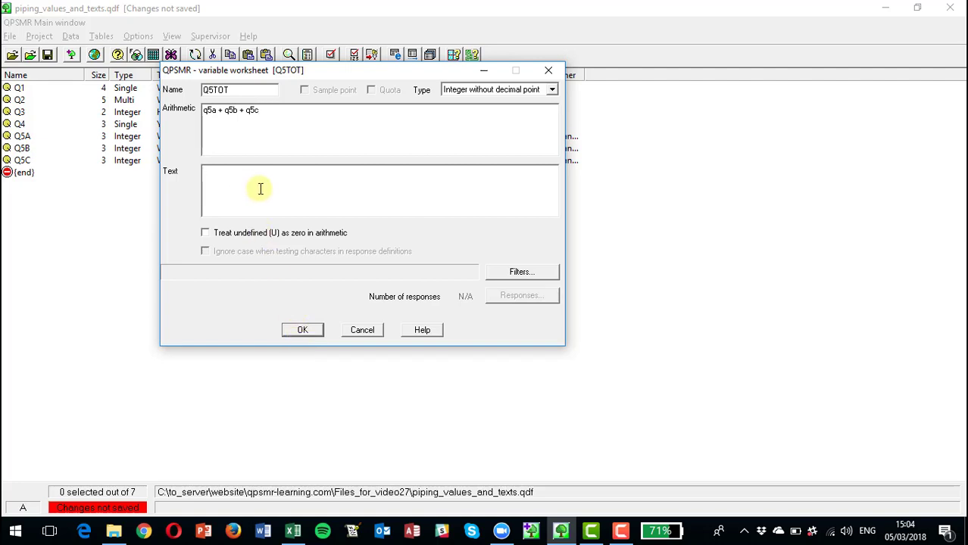
text(Sum of q5a-c)
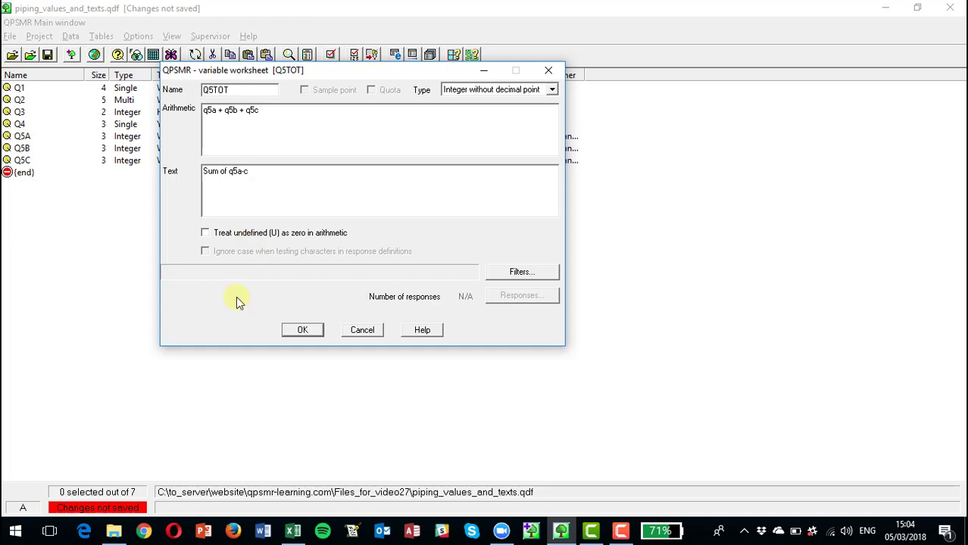
Save the Q5TOT variable and start a new filter named Q5CHECK.
click(305, 329)
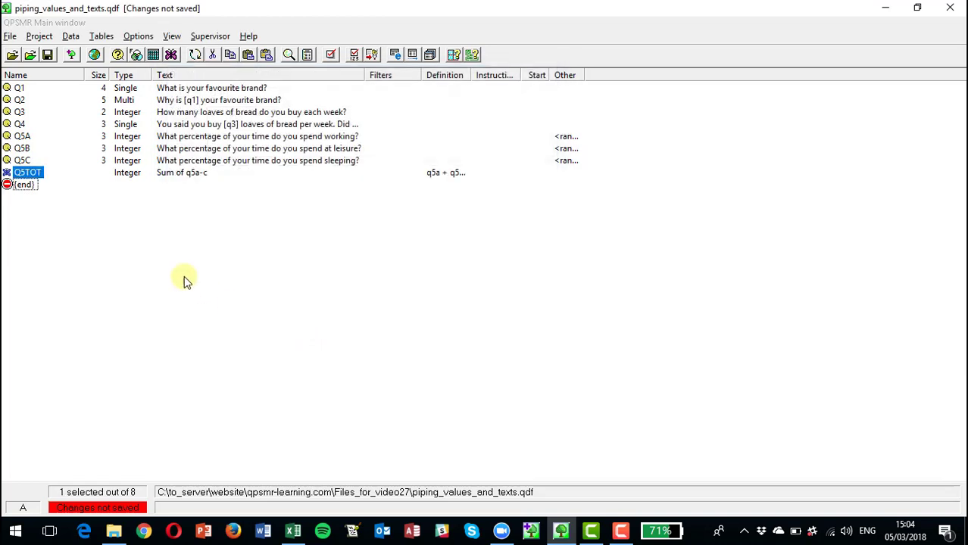
click(27, 188)
click(39, 36)
mouse_move(94, 74)
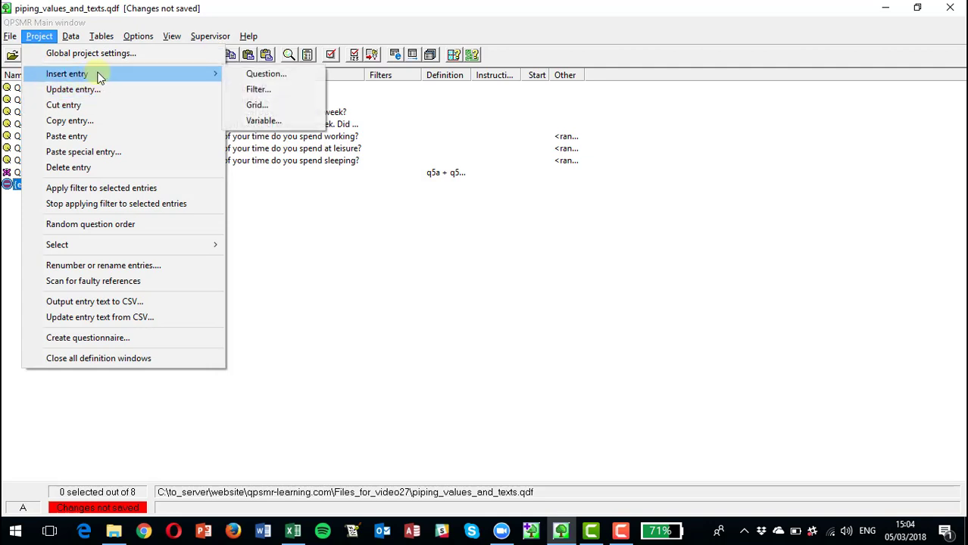
click(250, 90)
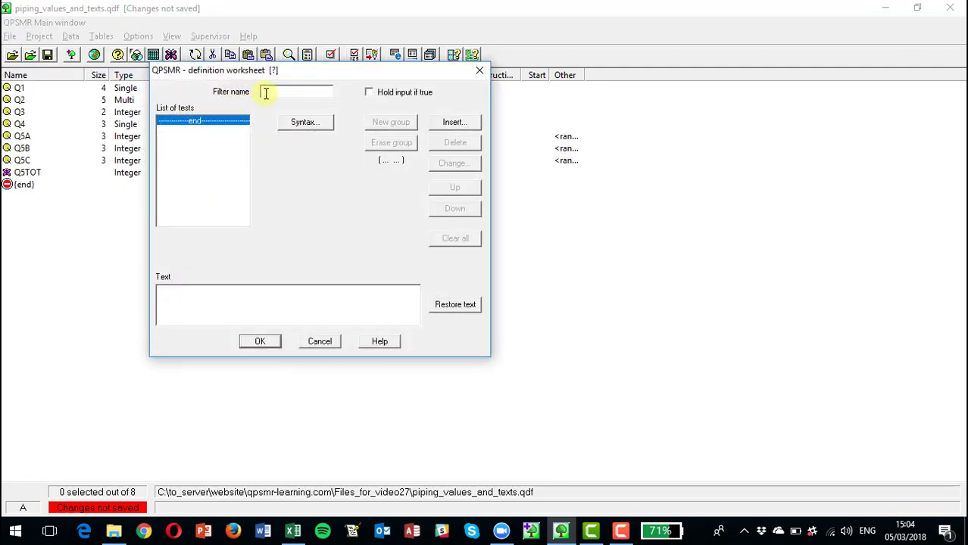
text(Q5CHECK)
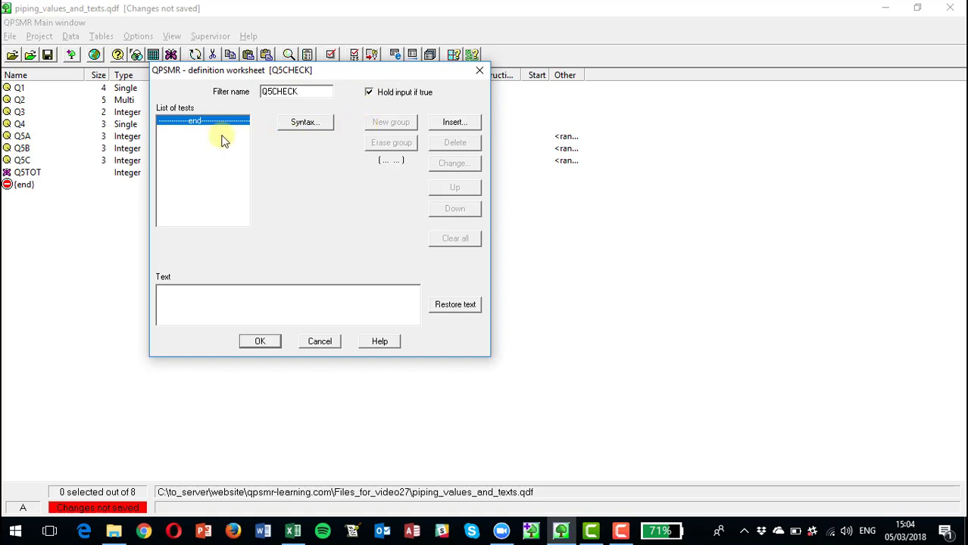
Add a negated Q5CHECK test on Q5TOT with value 100, firing when the total isn't 100.
click(455, 122)
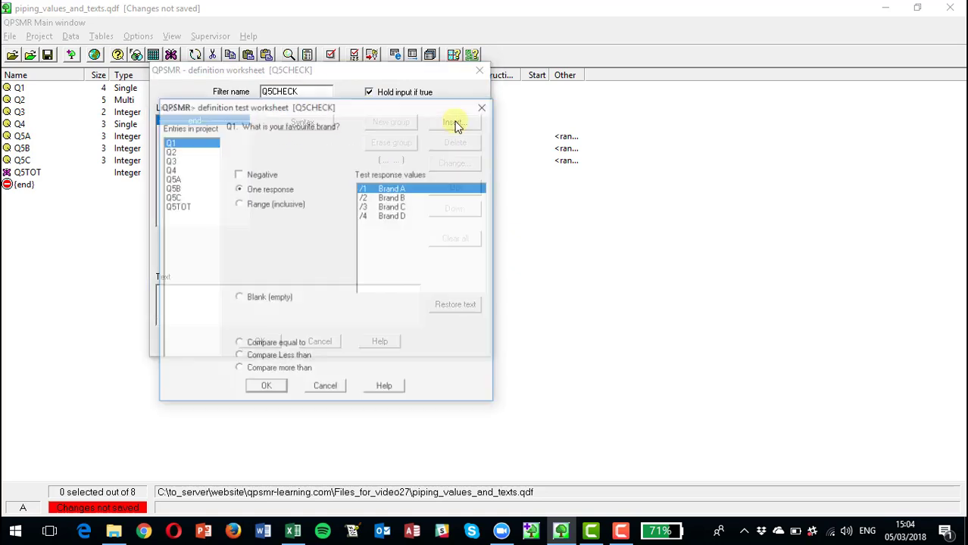
click(178, 207)
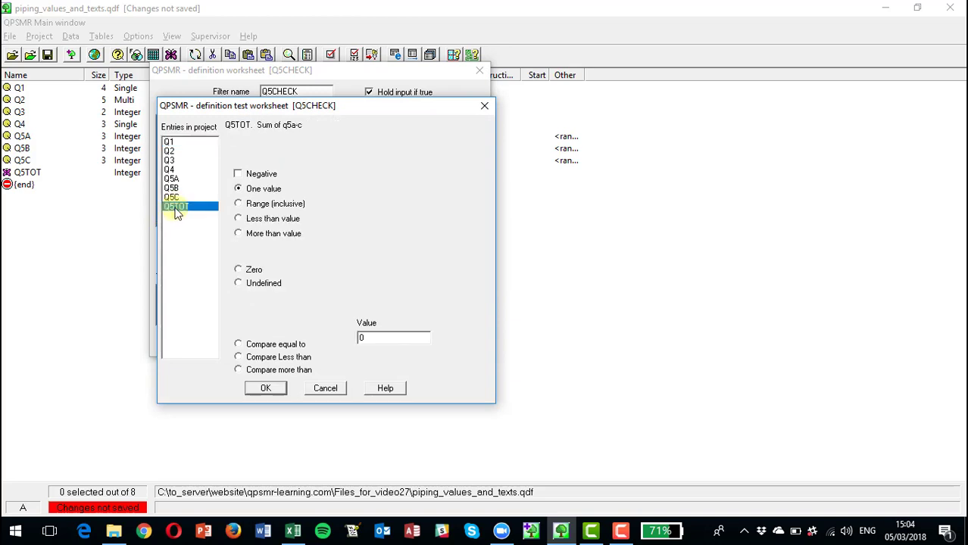
click(237, 176)
double_click(385, 337)
text(100)
click(258, 387)
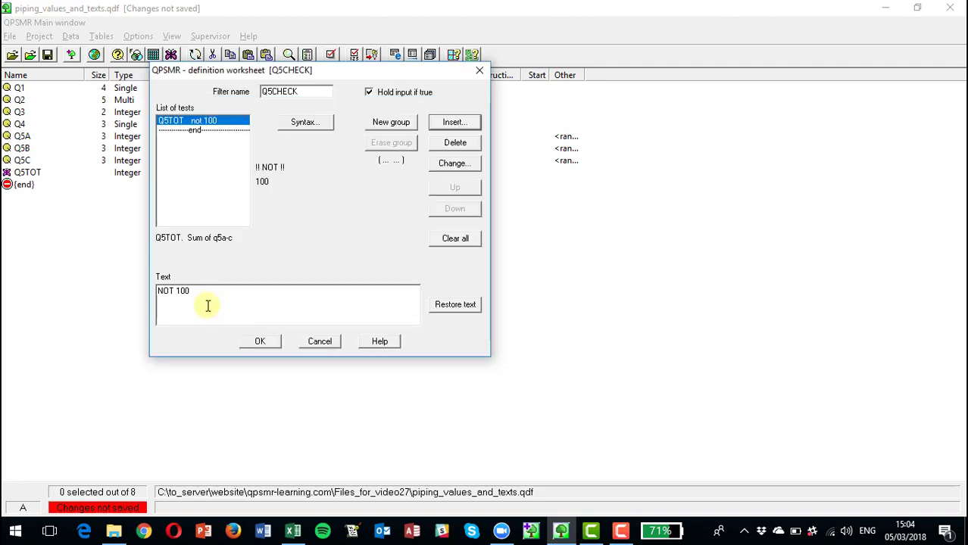
Set the Q5CHECK message to 'Error - Q5 adds to [q5tot]. Work - [q5a], Leisure - [q5b], Sleep - [q5c]' and save.
click(205, 291)
key(shift+Home)
text(Error)
key(BackSpace)
key(BackSpace)
key(BackSpace)
text(ror - )
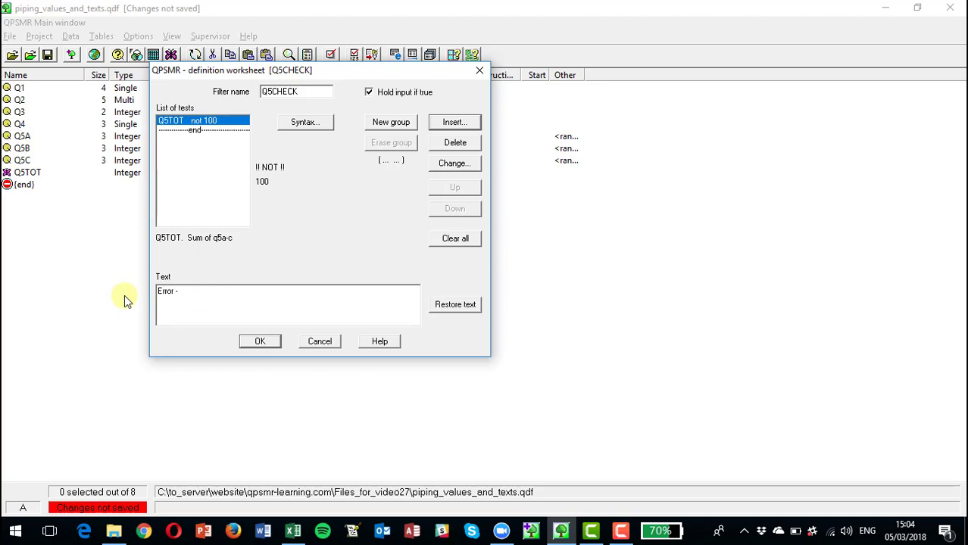
text(Q5 adds to [q5toto)
key(BackSpace)
text(].)
text(Work - [q5a]m)
key(BackSpace)
text(. Leisure)
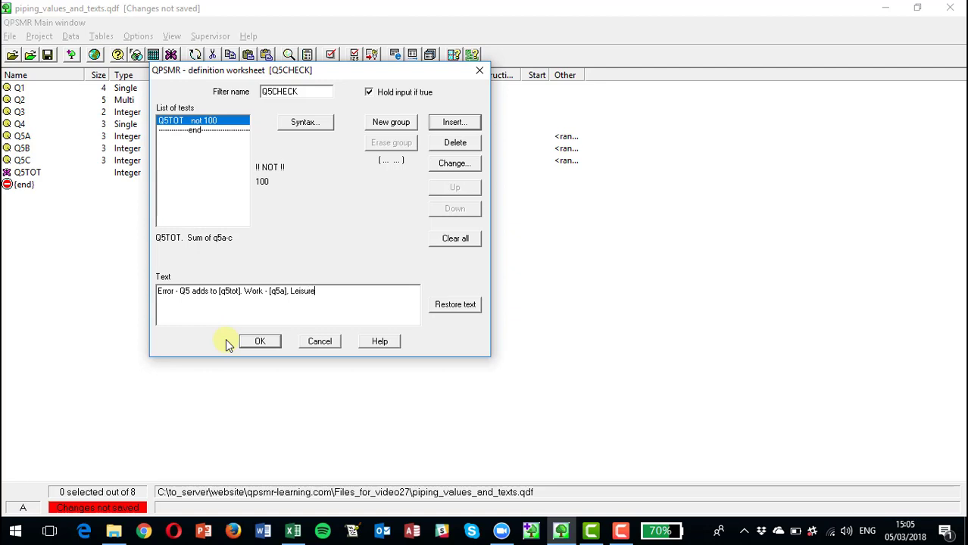
text( [- [q5b], Sleep - [q5c)
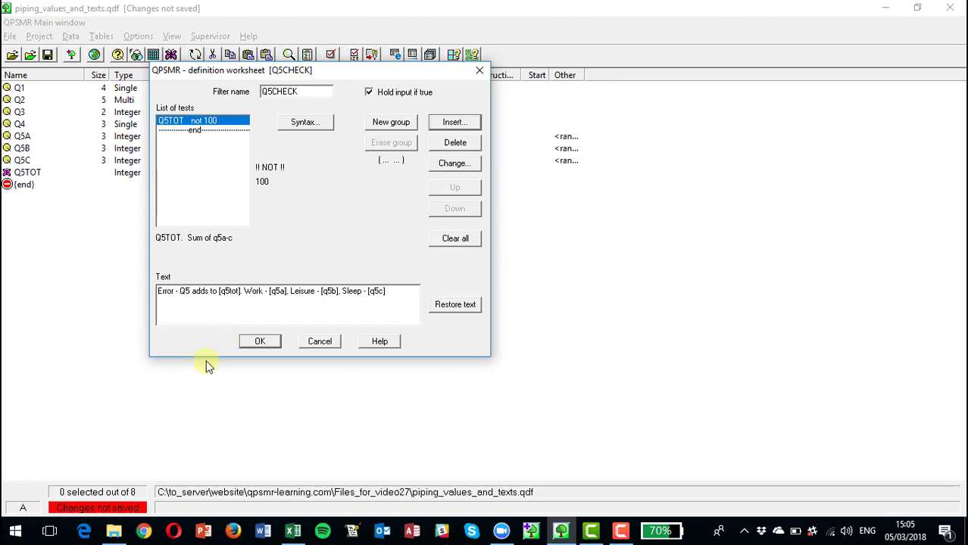
click(254, 341)
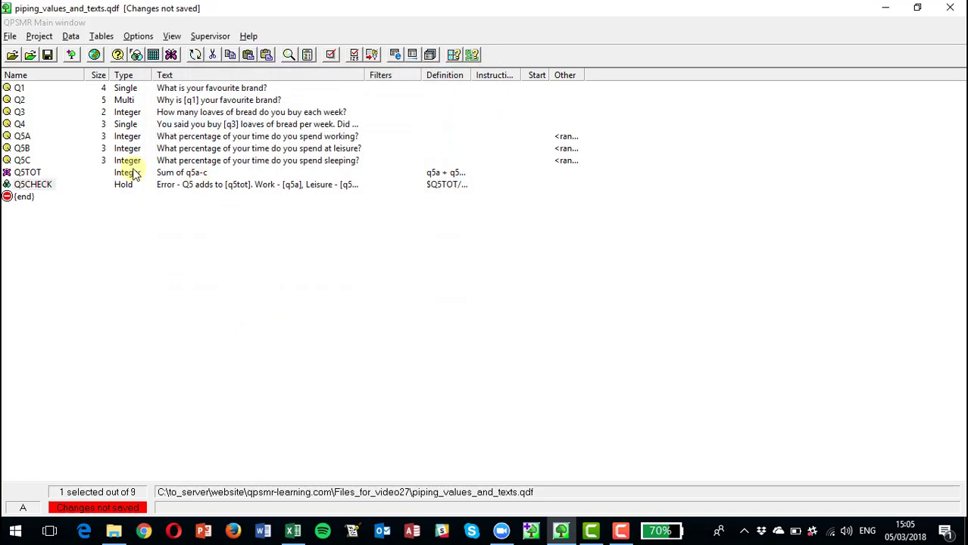
Save the project and start test paper data entry.
click(47, 55)
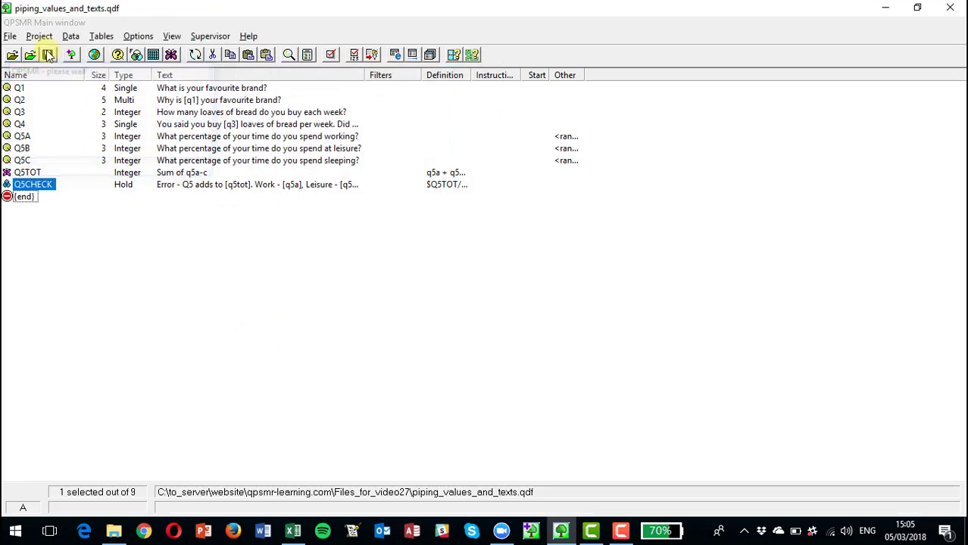
click(68, 39)
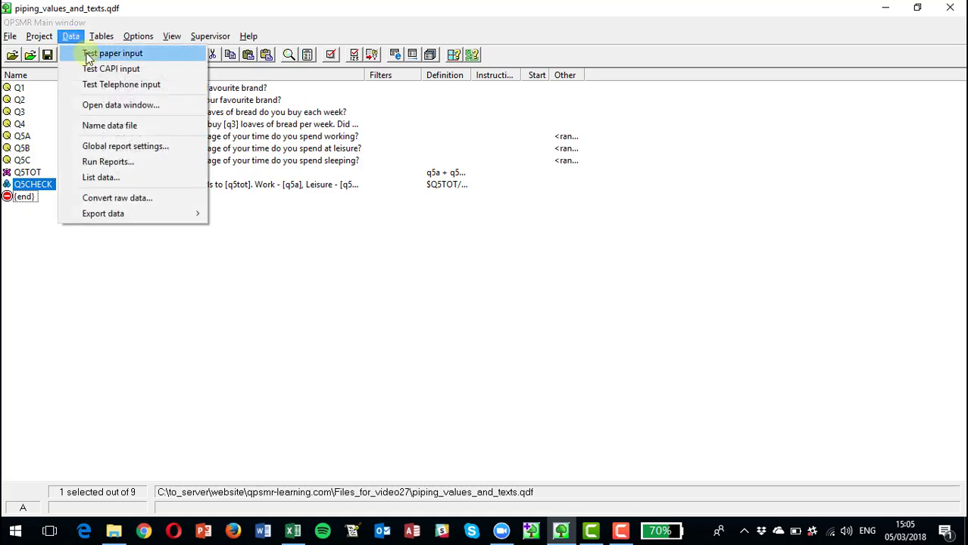
click(75, 56)
Complete a test interview: Brand B, Good quality, 1 loaf, The same, Q5 answers 50/30/20.
click(265, 179)
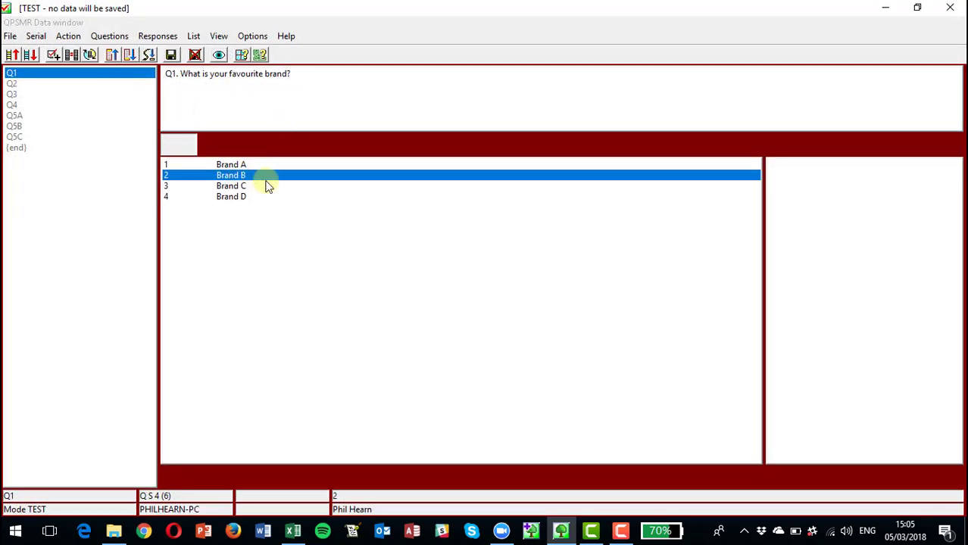
click(316, 181)
click(316, 181)
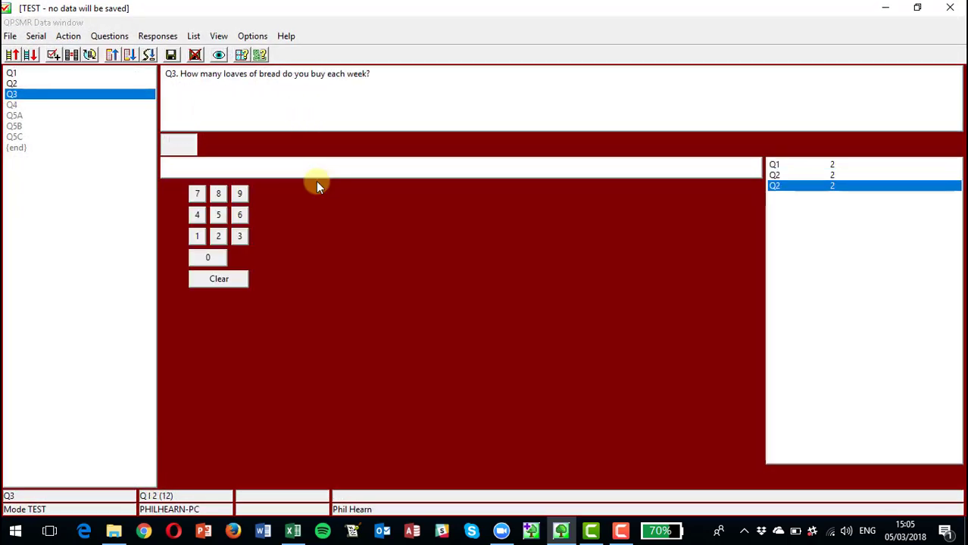
text(1)
key(Return)
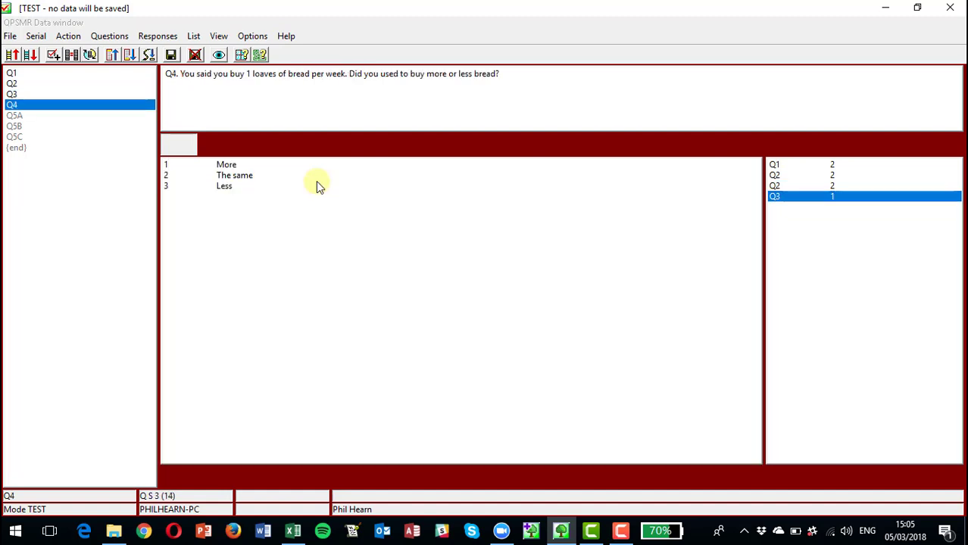
click(317, 182)
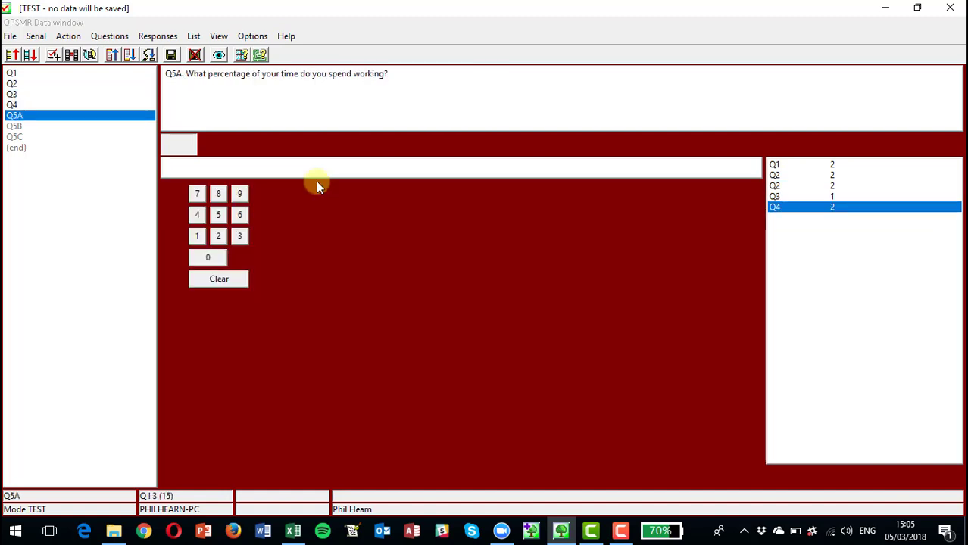
text(50)
key(Return)
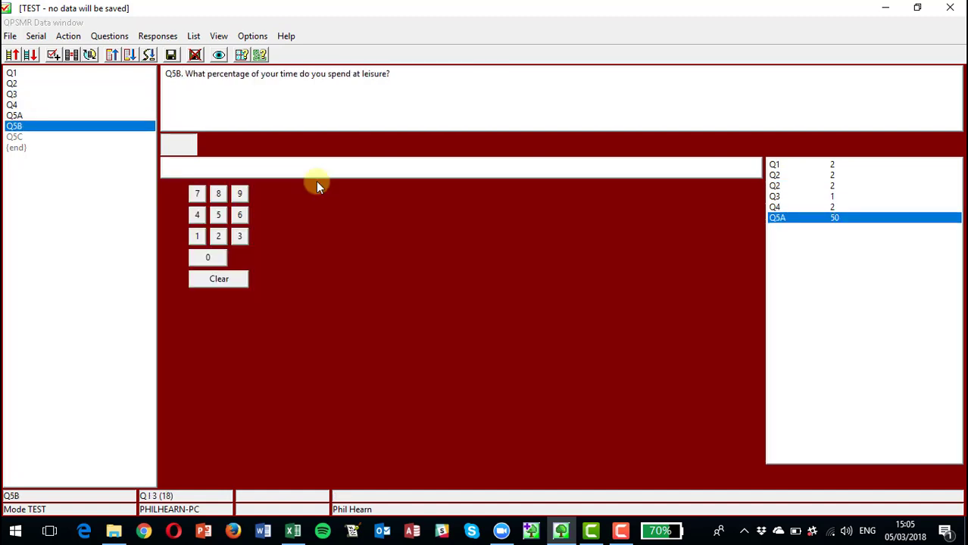
text(30)
key(Return)
text(20)
key(Return)
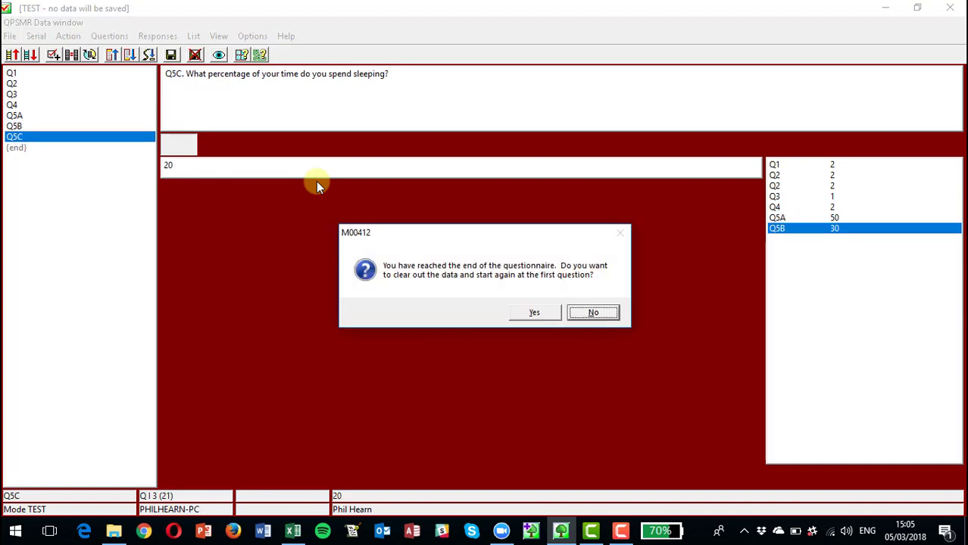
Start a second interview: Brand C, reason 2, 5 loaves, More, Q5A 40, Q5B 30.
text(y3)
key(Return)
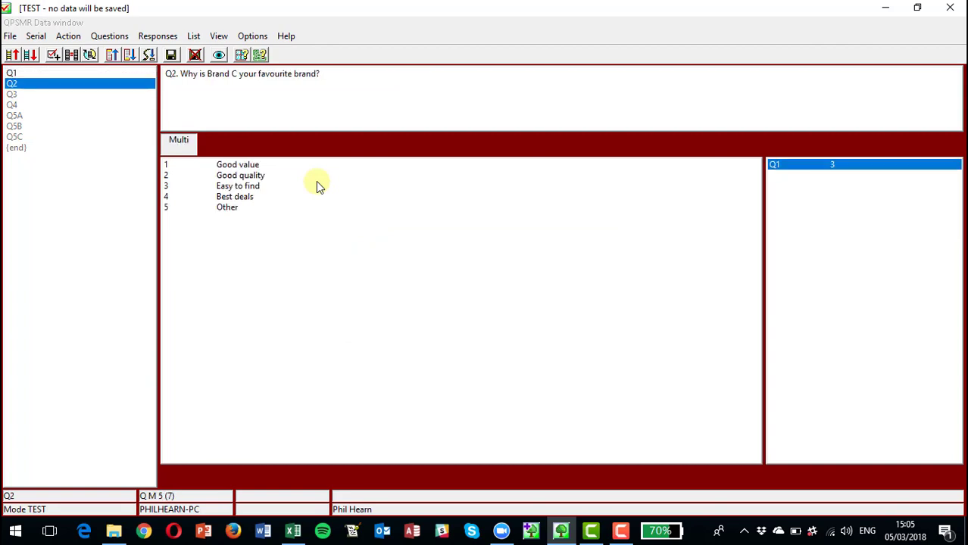
text(2)
key(Return)
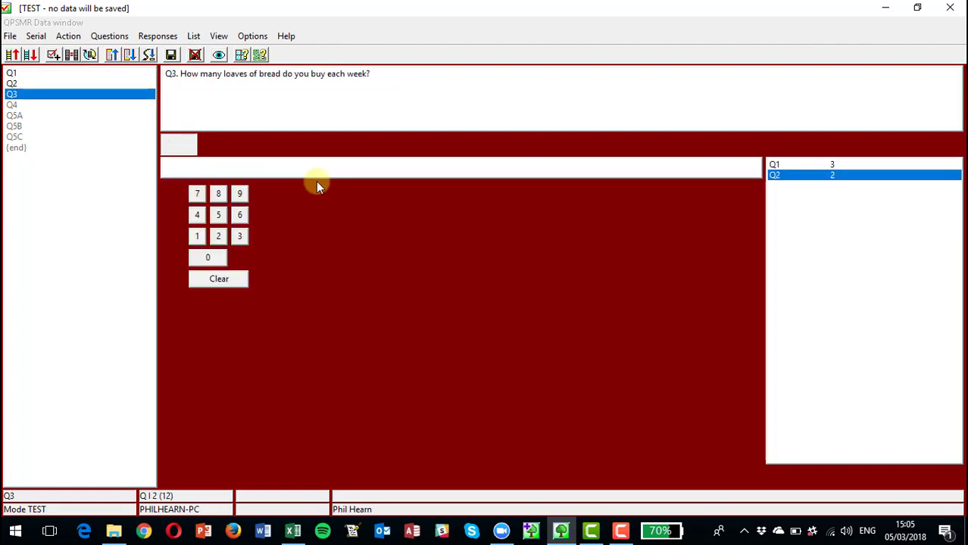
text(5)
key(Return)
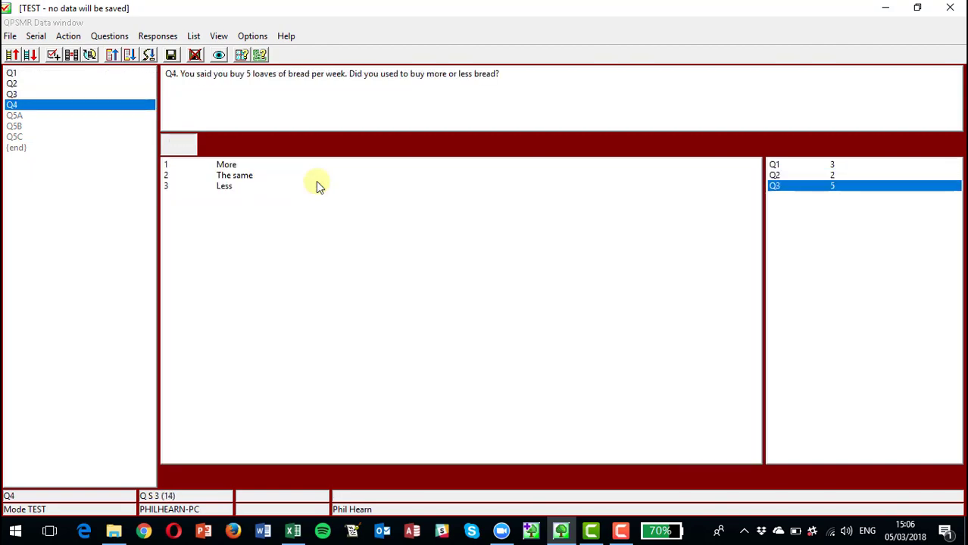
text(1)
key(Return)
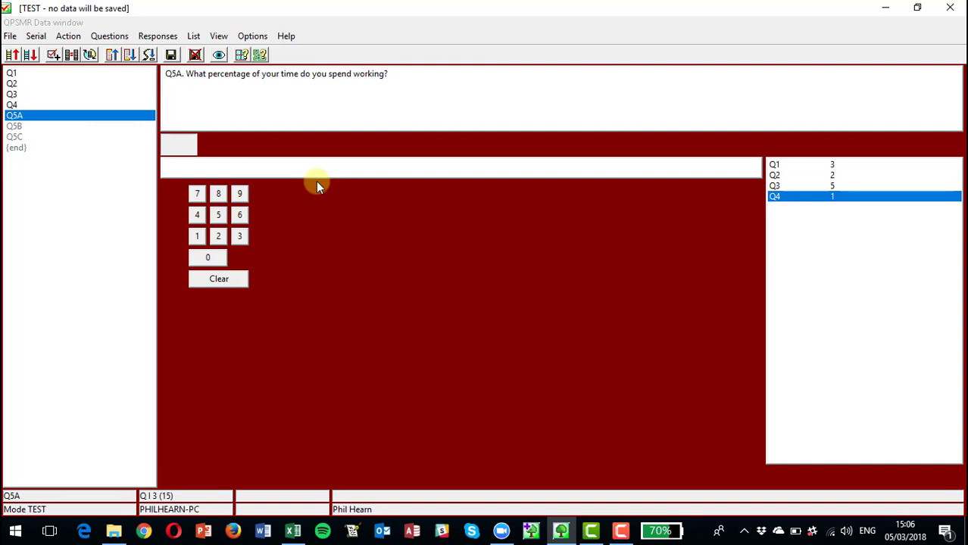
text(40)
key(Return)
text(30)
key(Return)
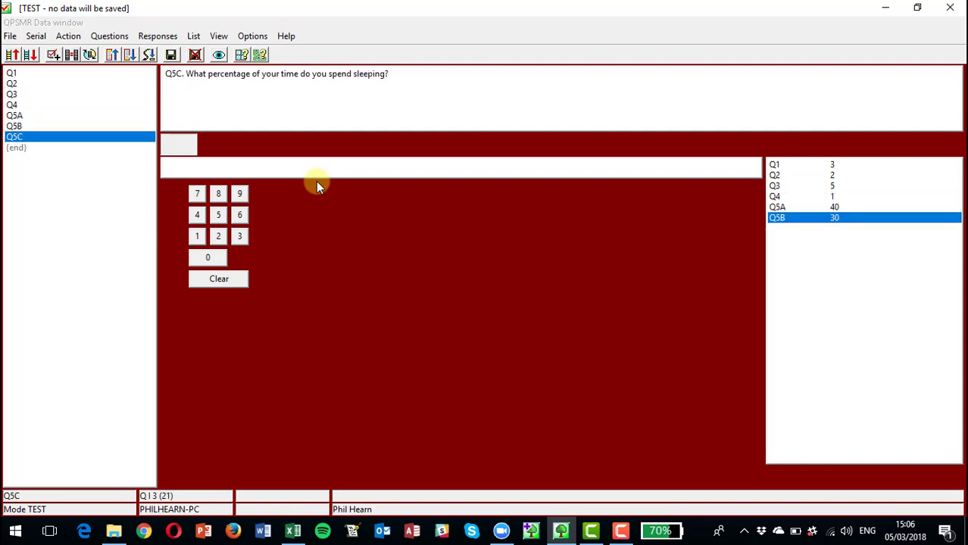
Enter 20 for Q5C, raising the 'Q5 adds to 90' error, and decline to ignore it.
text(20)
key(Return)
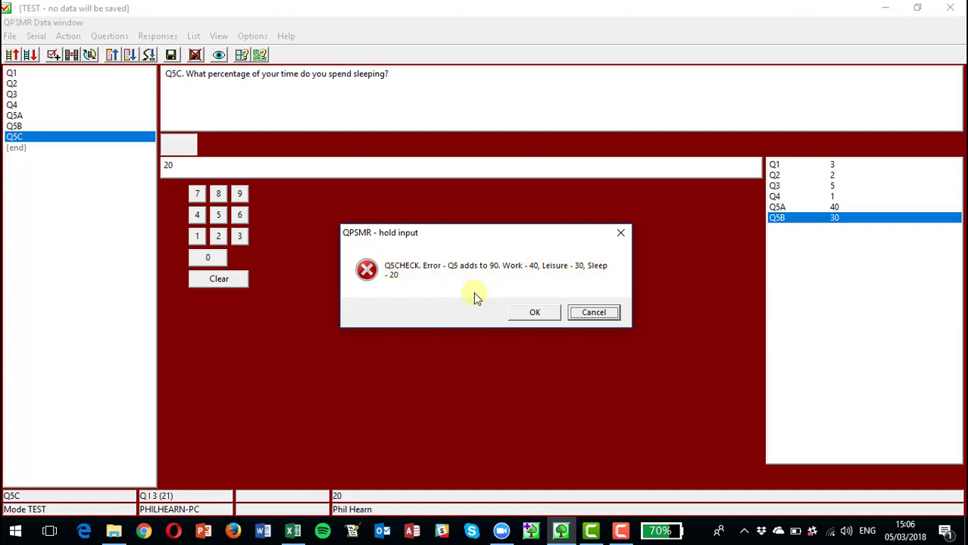
click(536, 312)
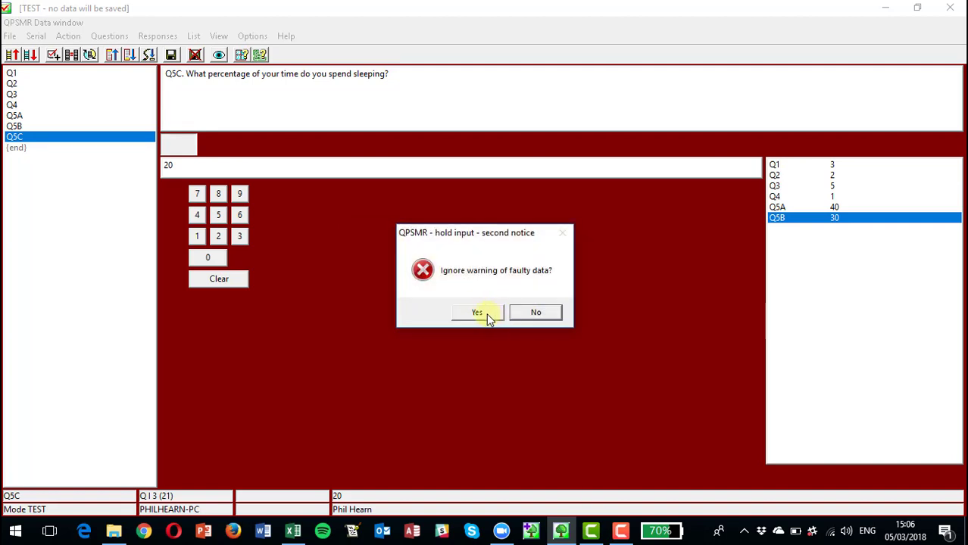
click(538, 313)
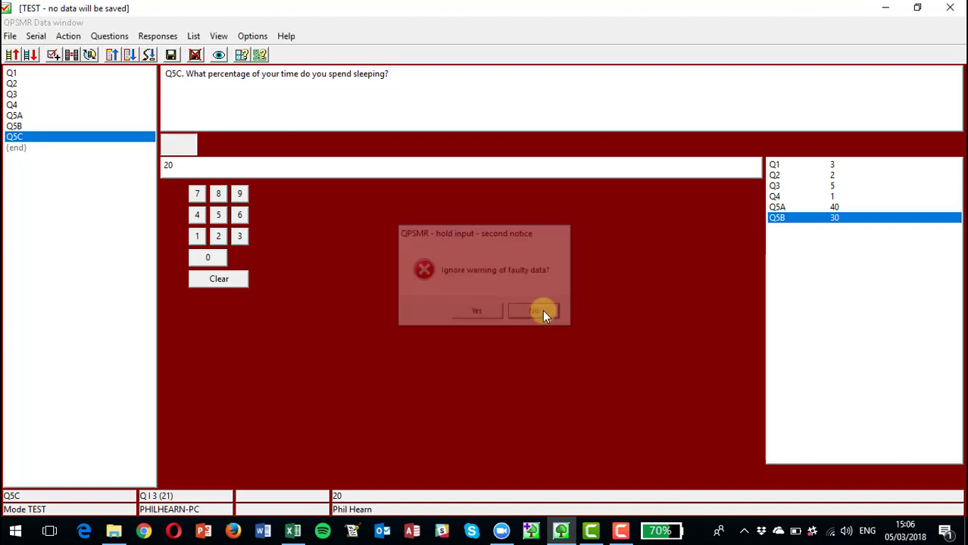
Correct Q5A to 50, finish the interview and close the test data entry window.
click(16, 115)
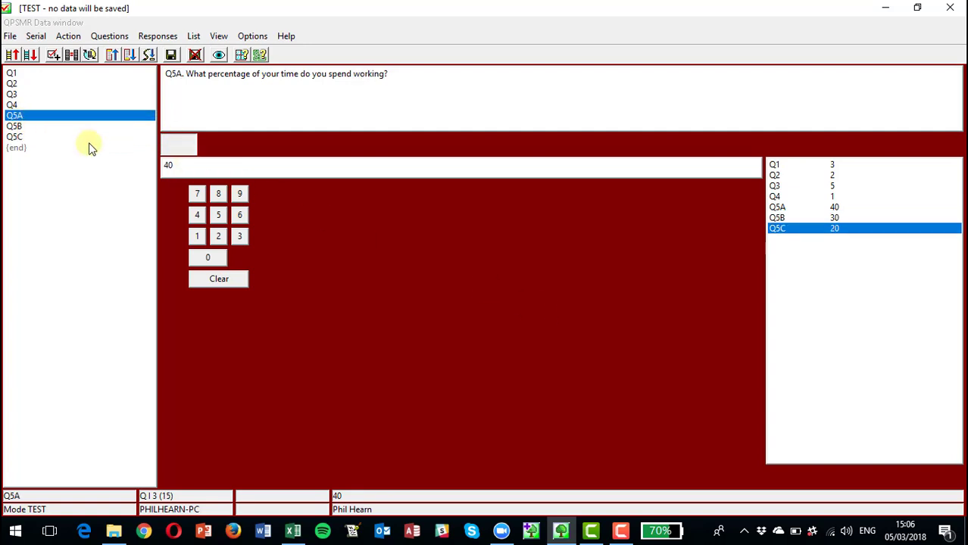
click(167, 164)
text(50)
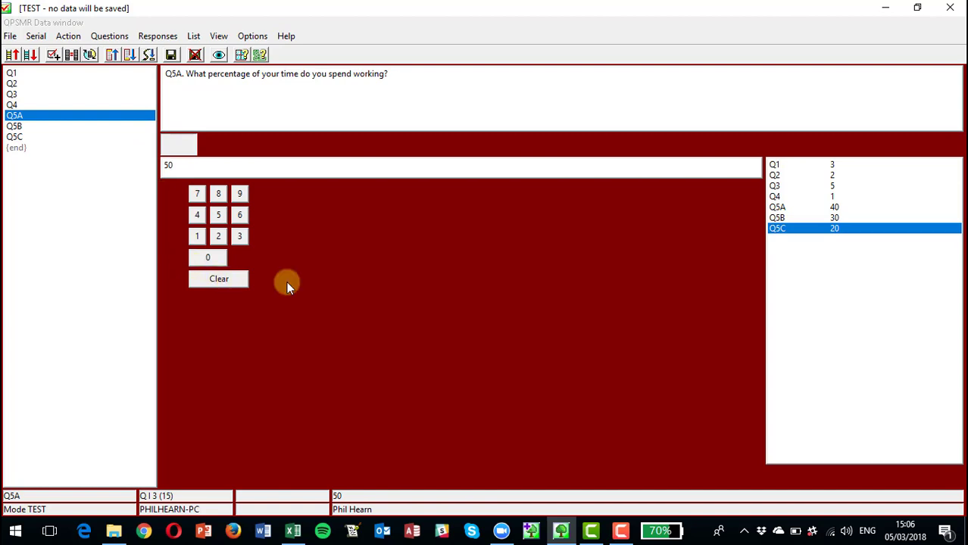
key(Return)
key(Return)
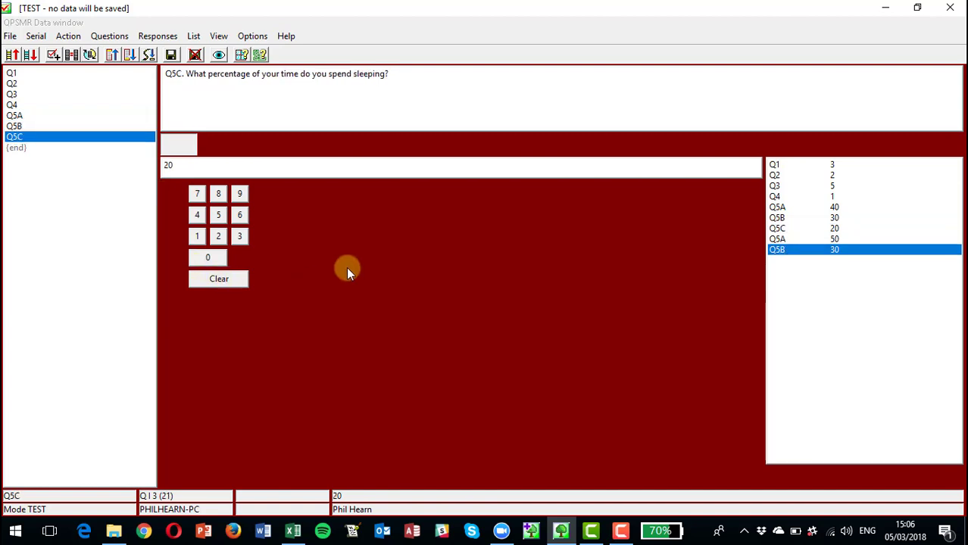
key(Return)
click(521, 317)
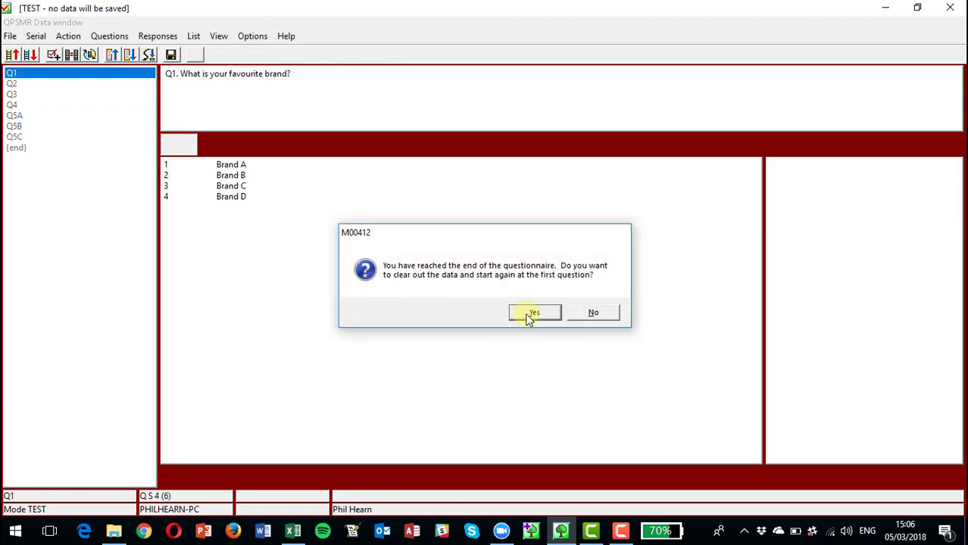
click(950, 8)
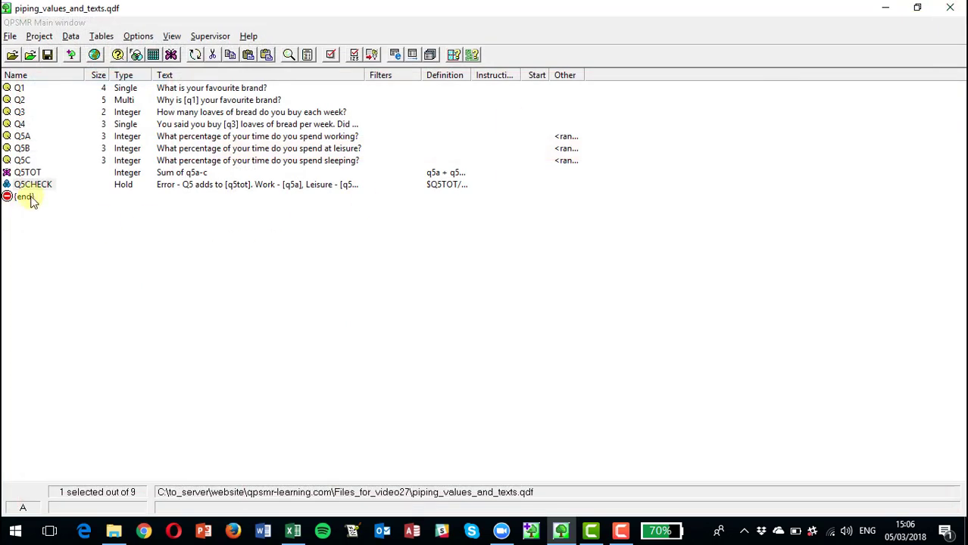